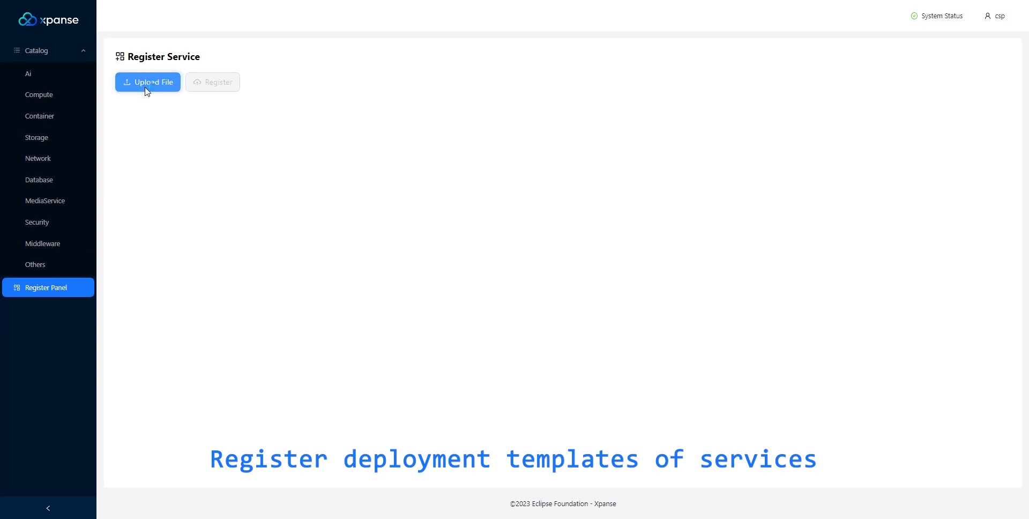
Step: Upload the Alicloud-Kafka.yml template and register it as a service
left_click(216, 45)
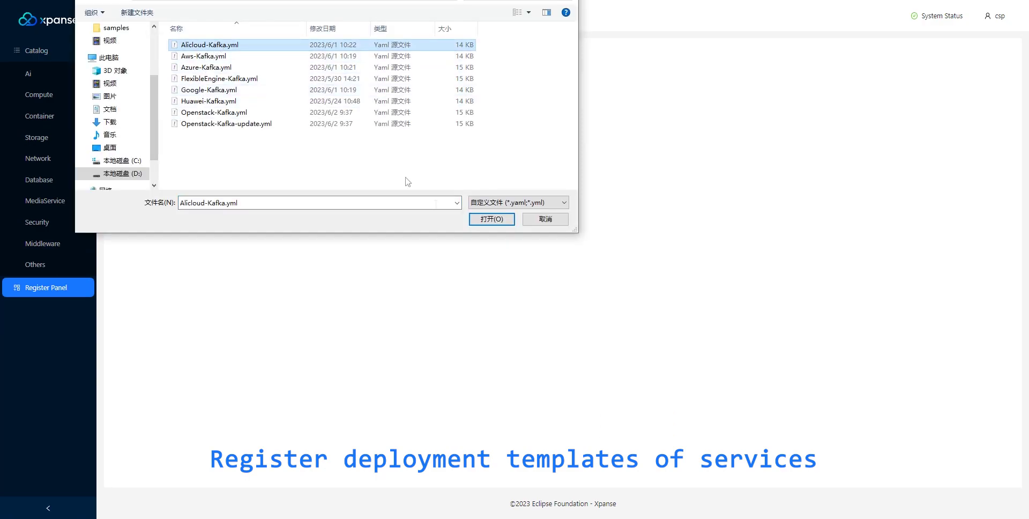
left_click(492, 221)
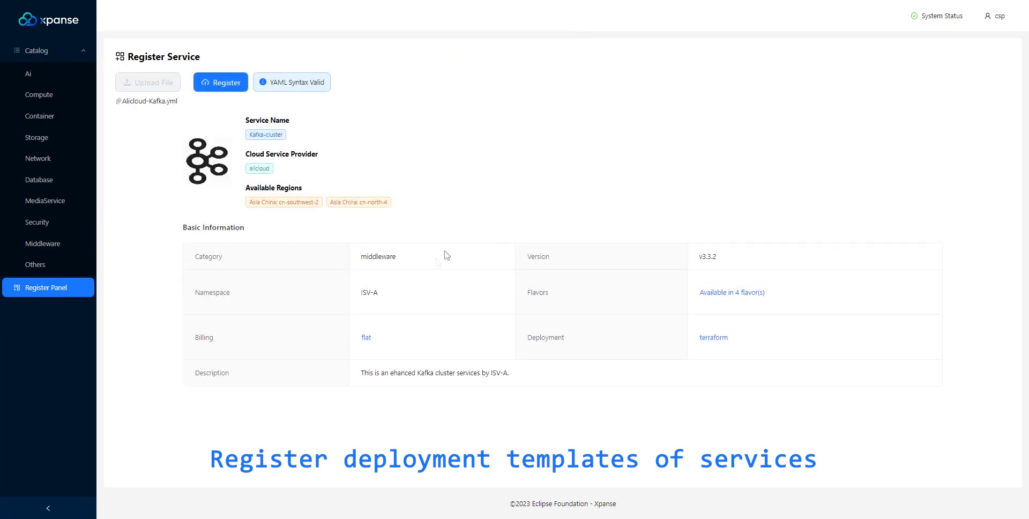
left_click(234, 92)
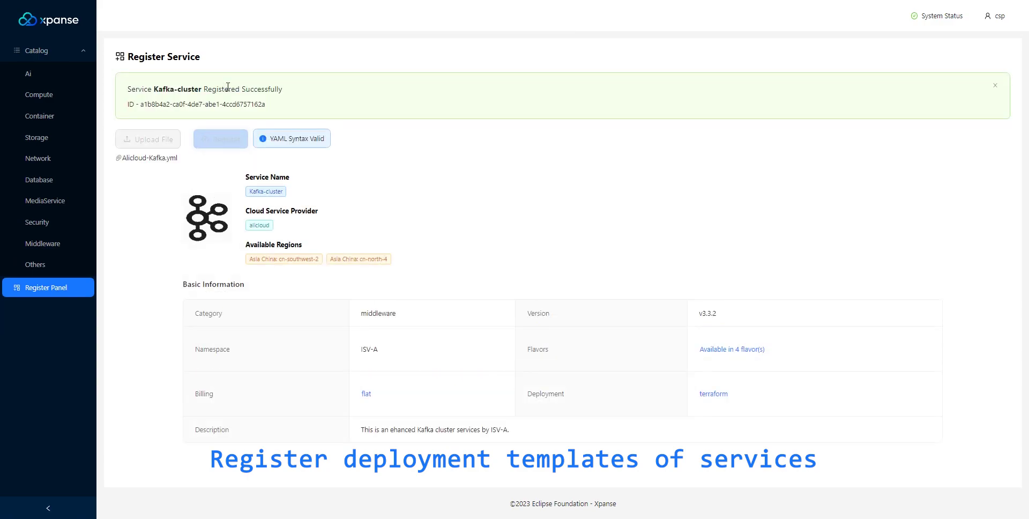
Step: Open the Alibaba kafka-cluster service in the Middleware catalog and read through its API documentation for deployment, including the request parameters
left_click(44, 244)
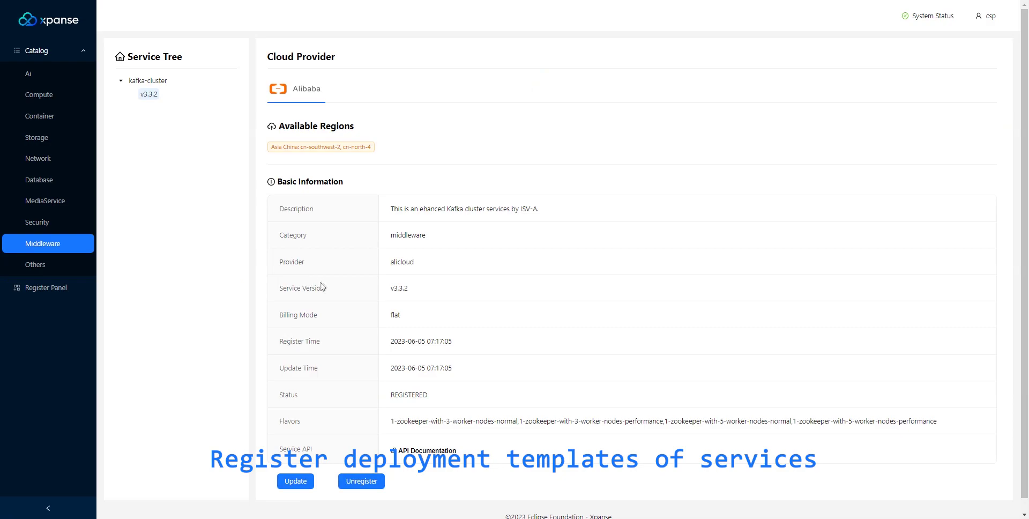
left_click(427, 450)
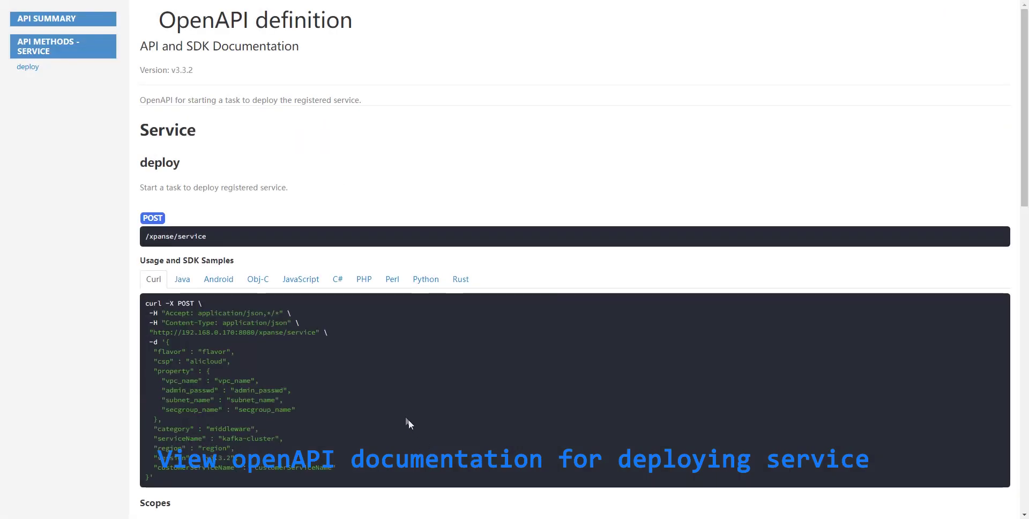
scroll(369, 356, "down", 5)
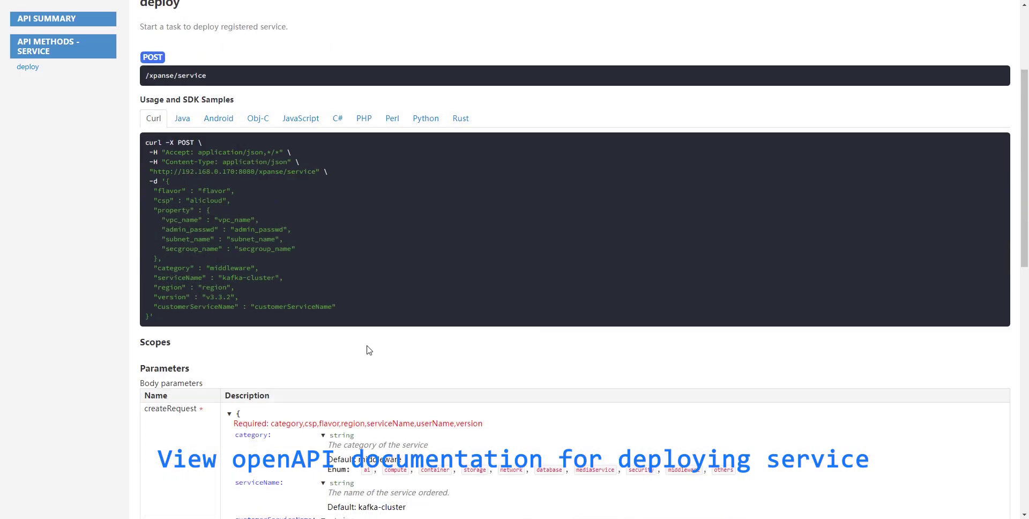
scroll(369, 350, "down", 8)
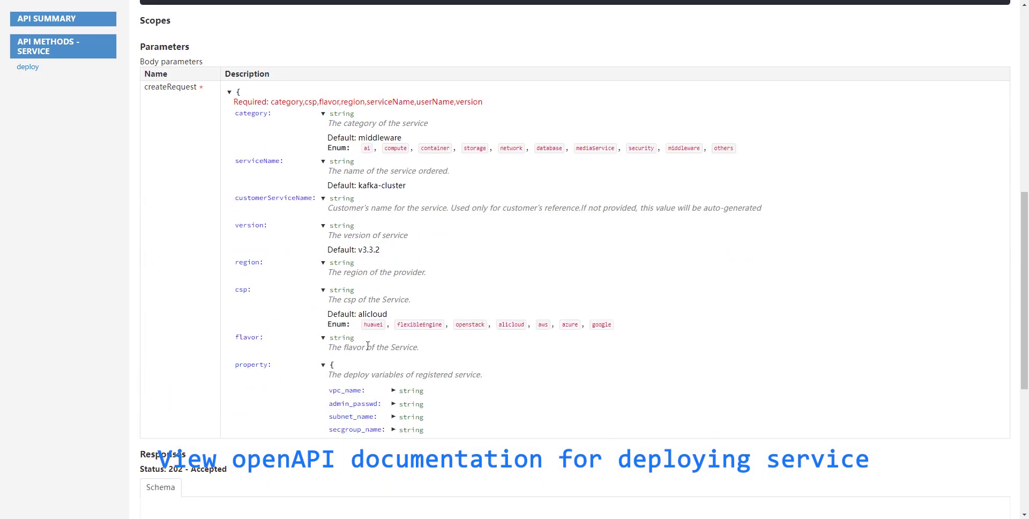
scroll(369, 348, "down", 4)
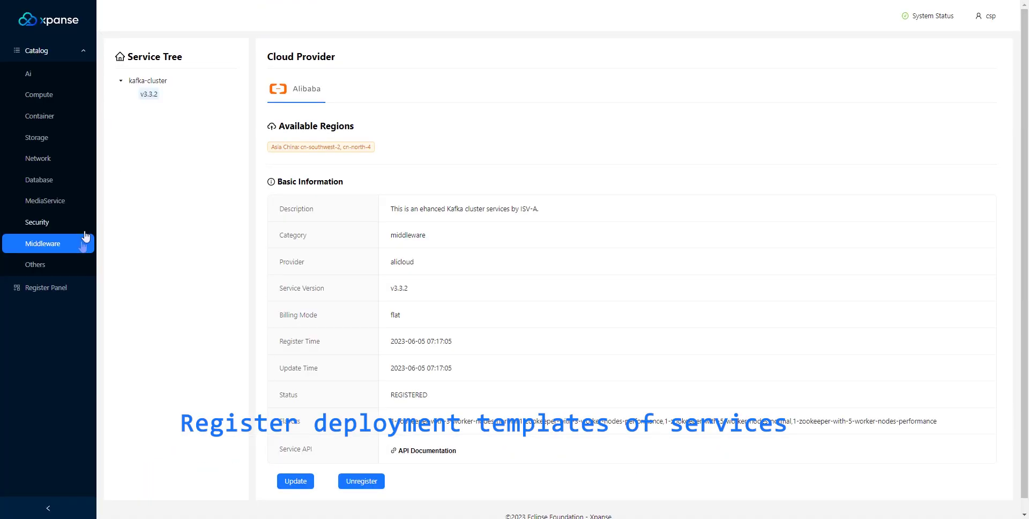
Step: Register a service from the Aws-Kafka.yml template and view its AWS Cloud details in the Middleware catalog
left_click(54, 290)
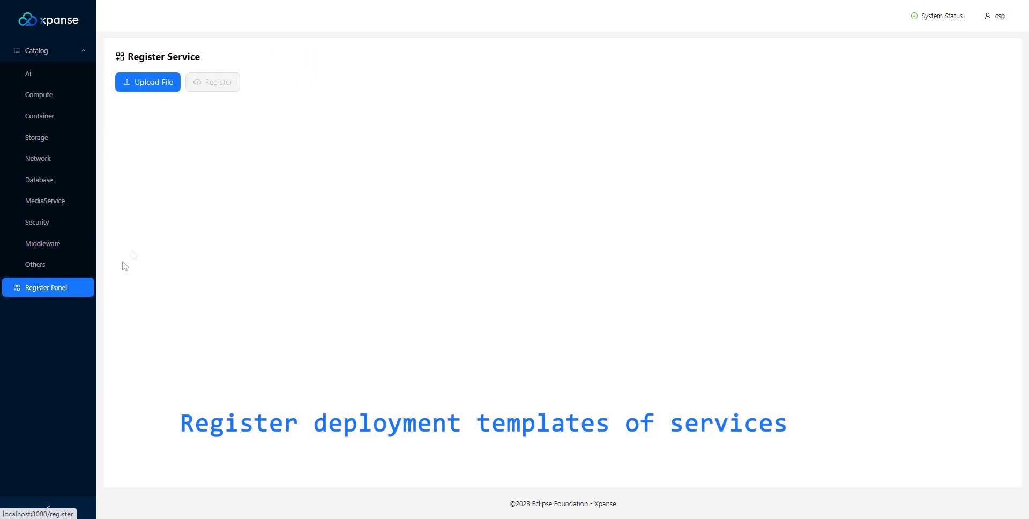
left_click(159, 82)
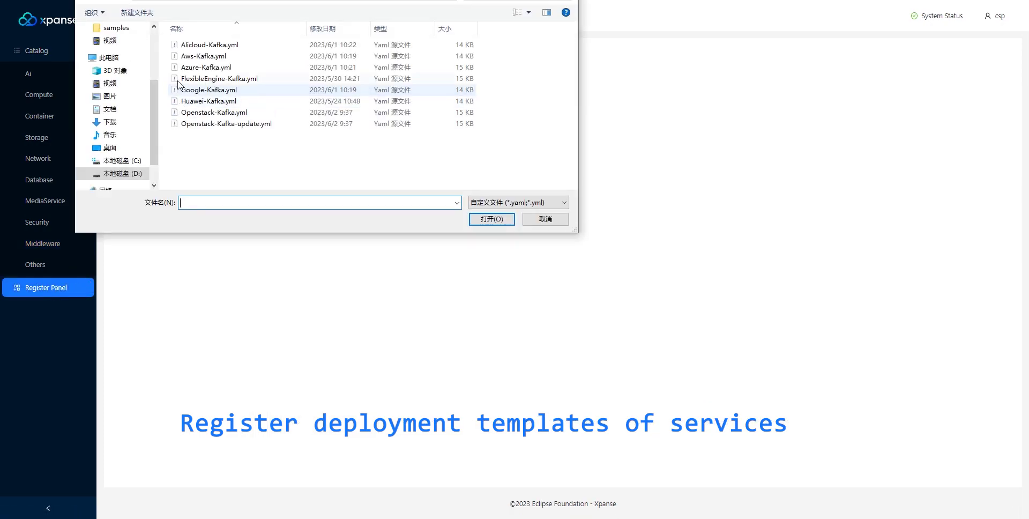
left_click(203, 55)
left_click(493, 219)
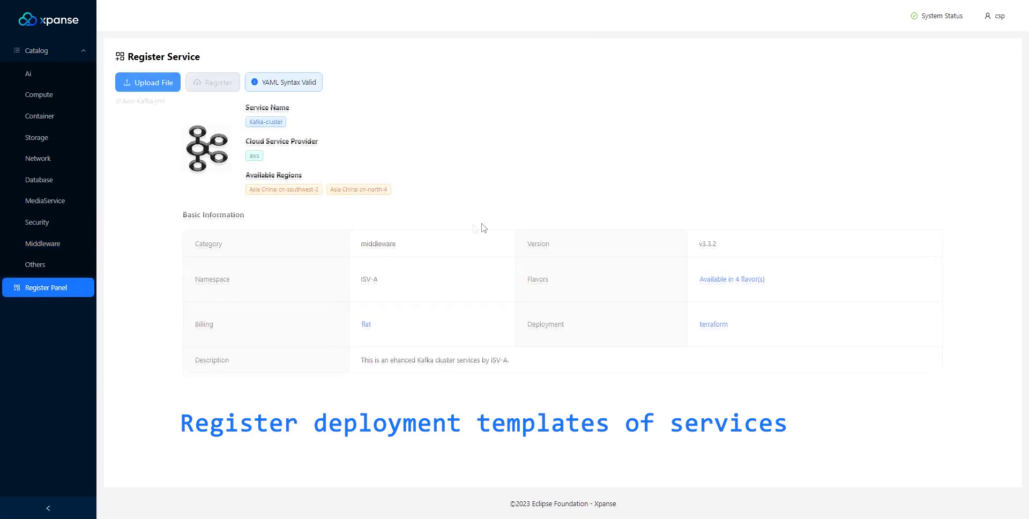
left_click(225, 83)
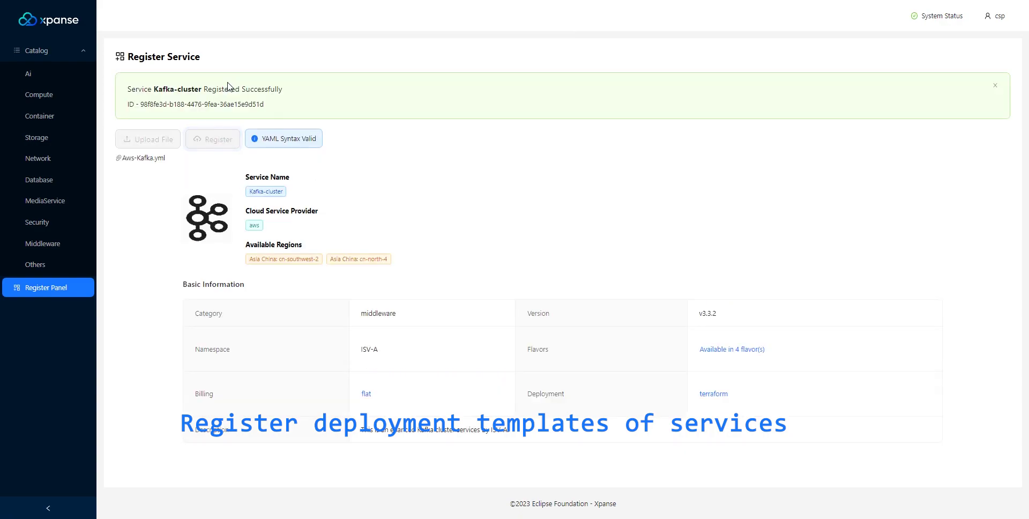
left_click(40, 245)
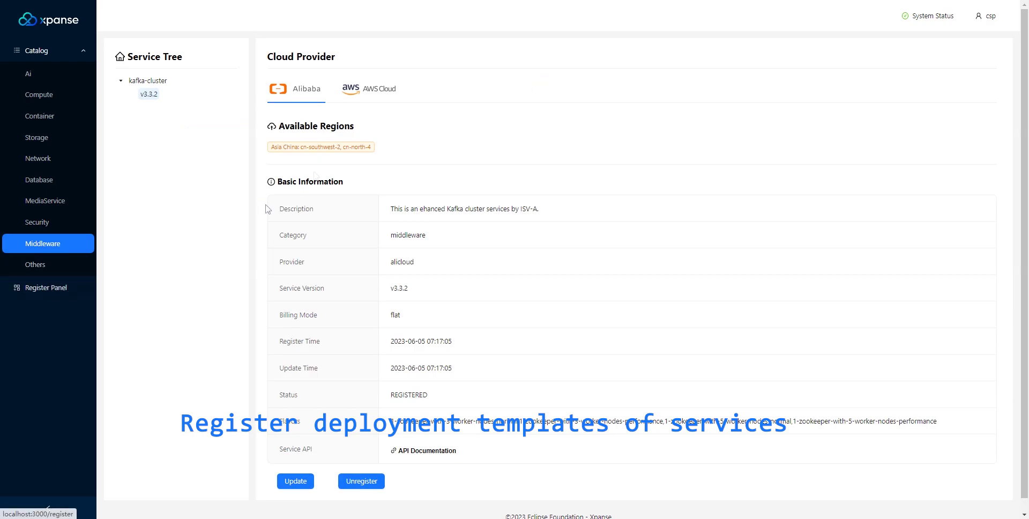
left_click(368, 99)
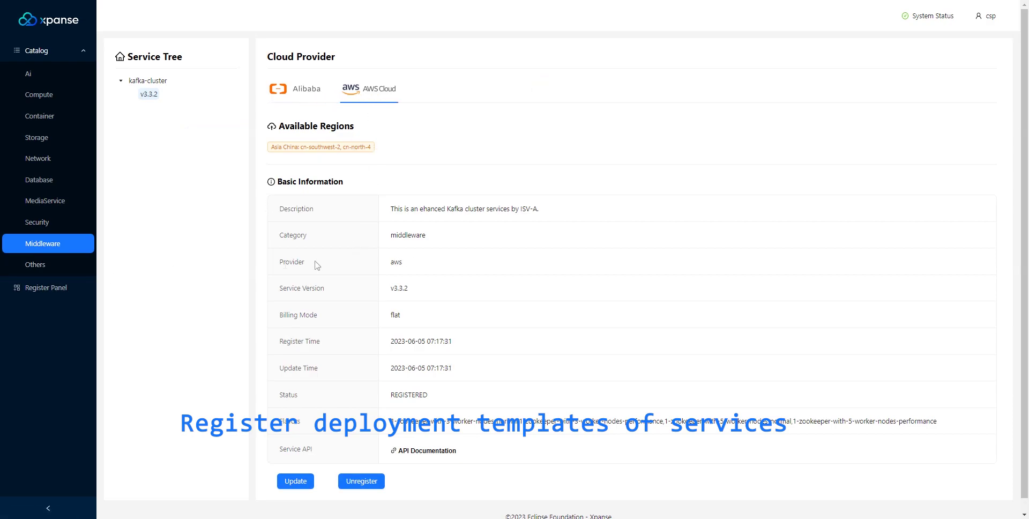
Step: Register a service from the Azure-Kafka.yml template and view its Azure details in the Middleware catalog
left_click(56, 287)
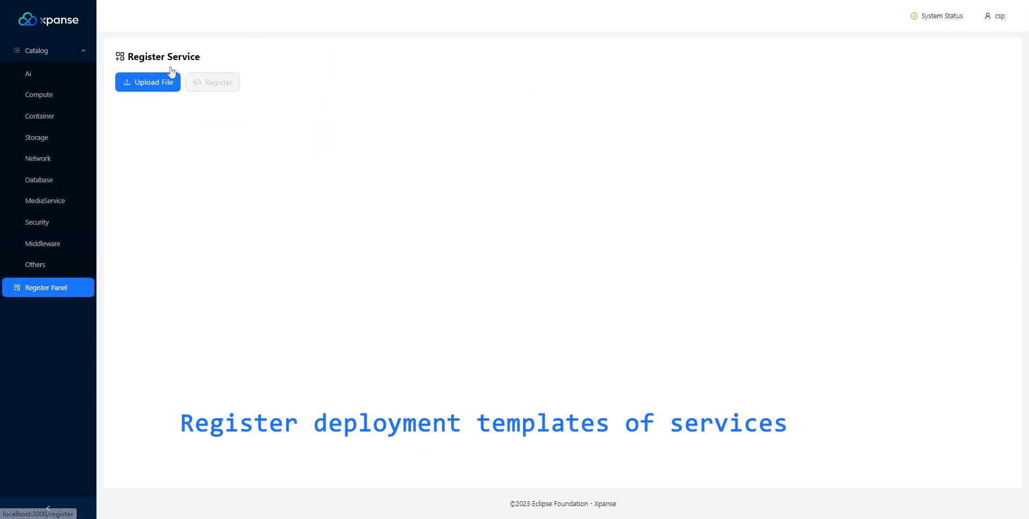
left_click(164, 84)
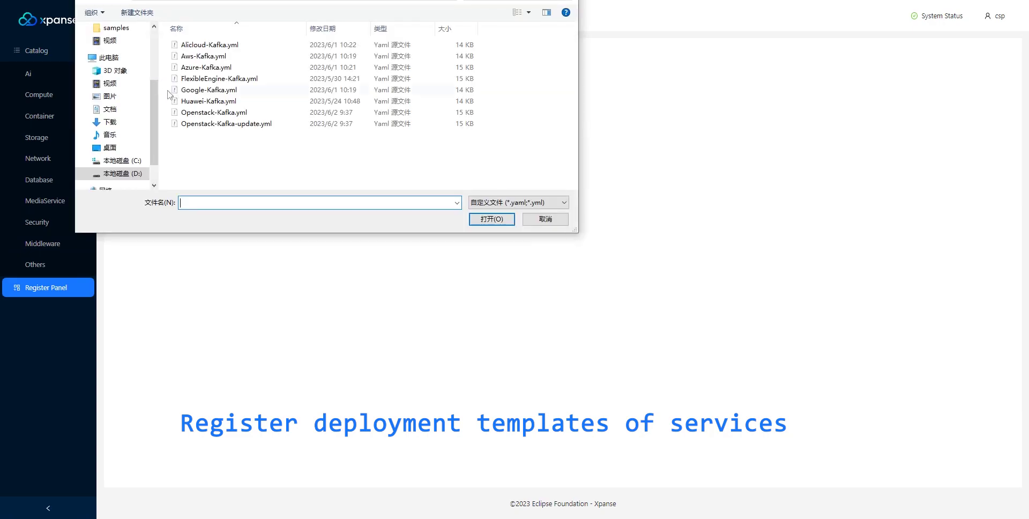
left_click(210, 69)
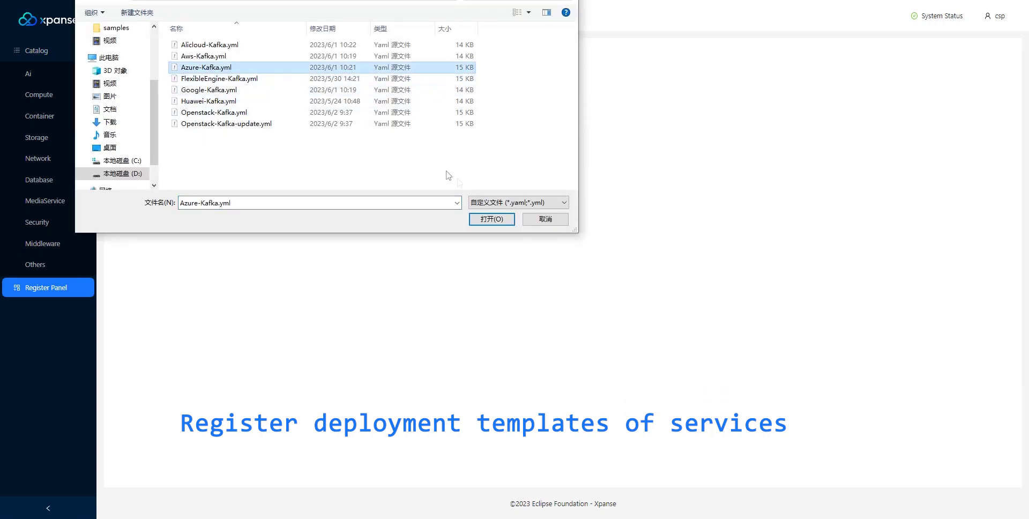
left_click(490, 219)
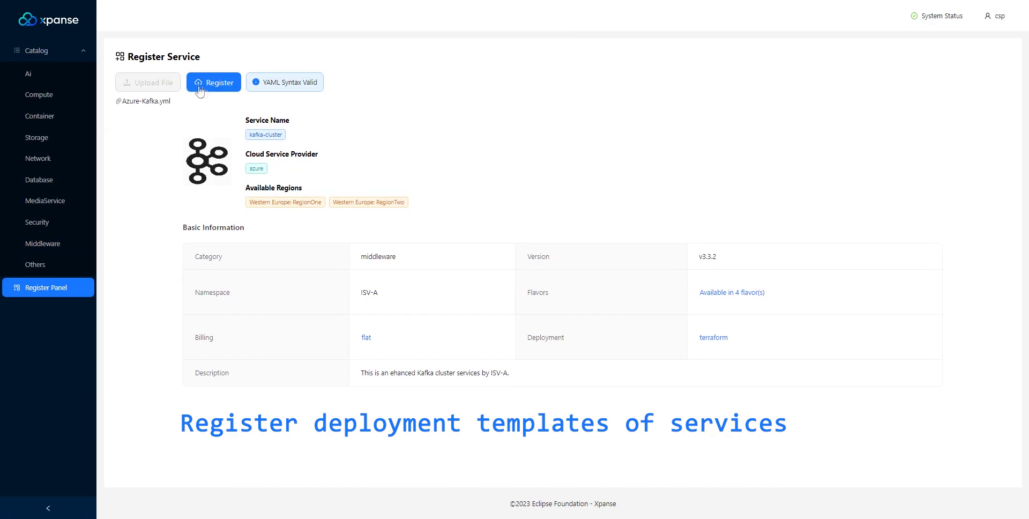
left_click(214, 83)
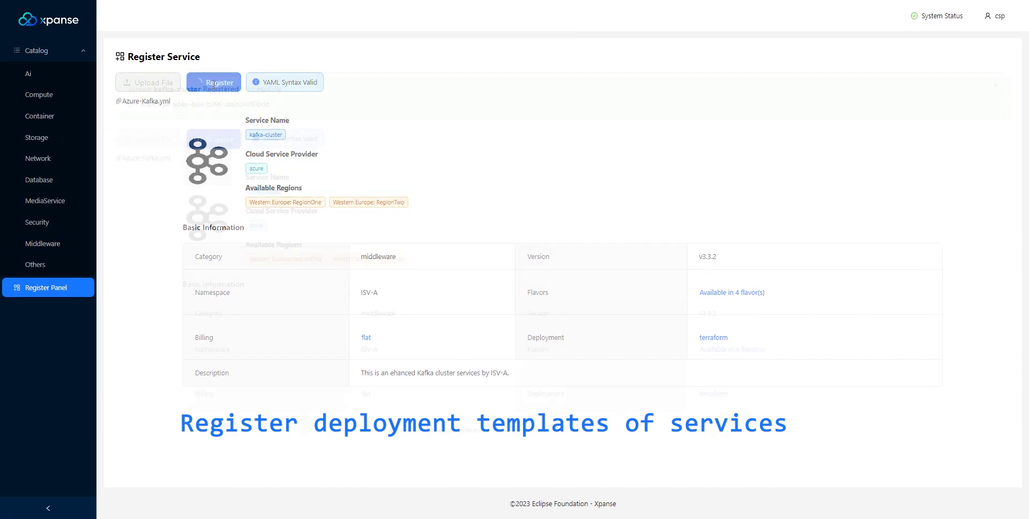
left_click(51, 245)
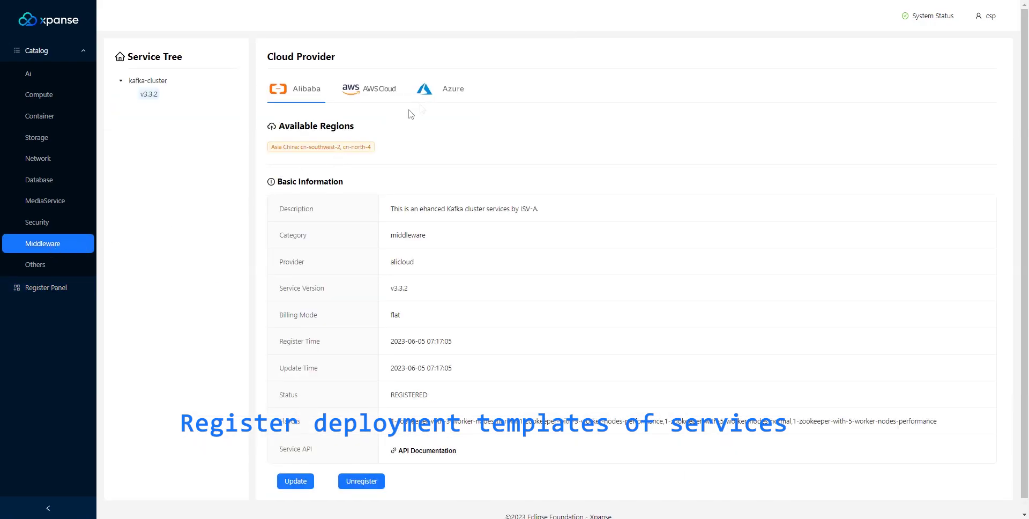
left_click(435, 100)
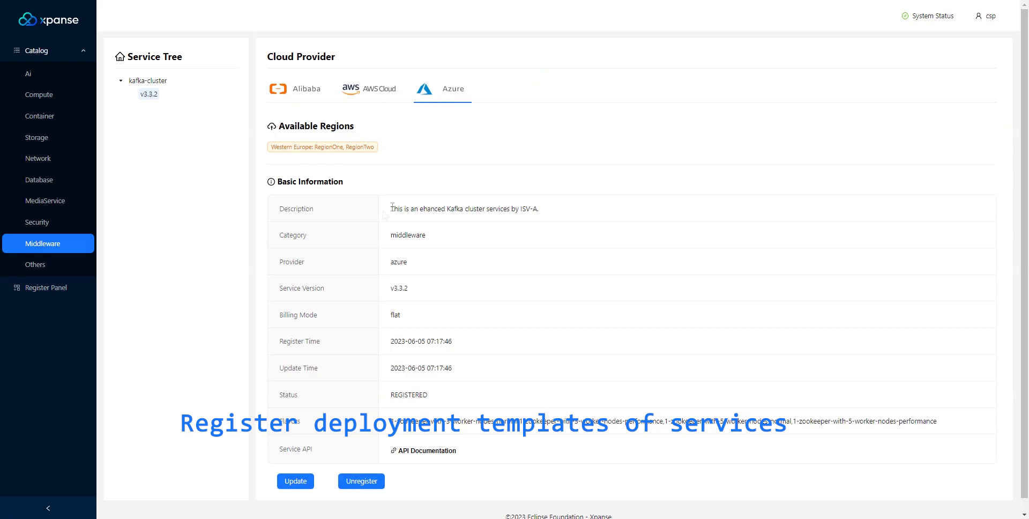
Step: Register a service from the FlexibleEngine-Kafka.yml template and view its Flexible Engine details in the Middleware catalog
left_click(63, 291)
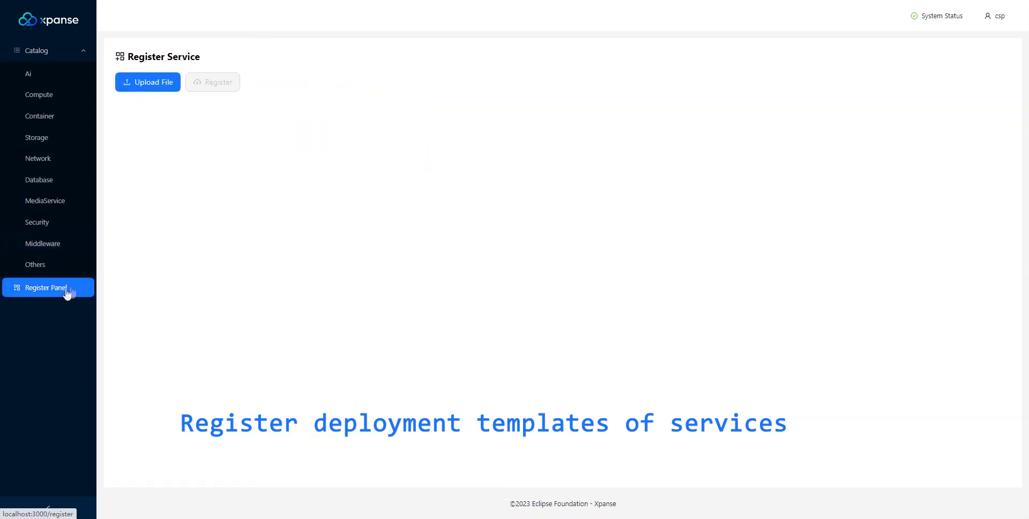
left_click(156, 87)
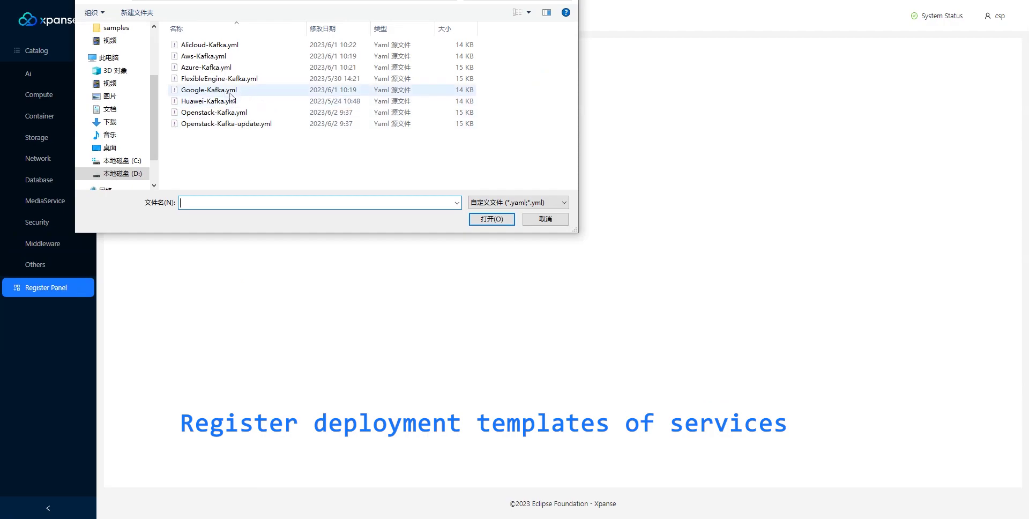
left_click(218, 79)
left_click(491, 219)
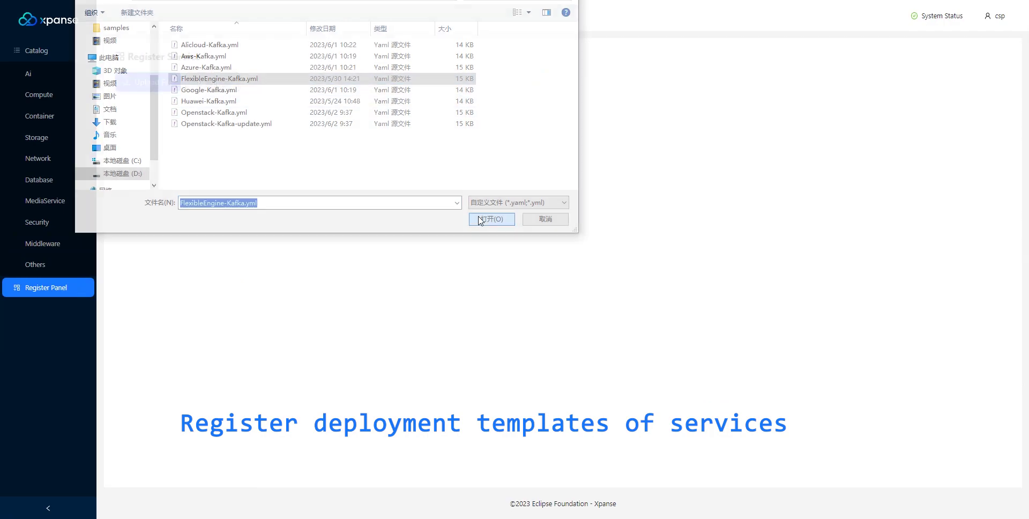
left_click(239, 82)
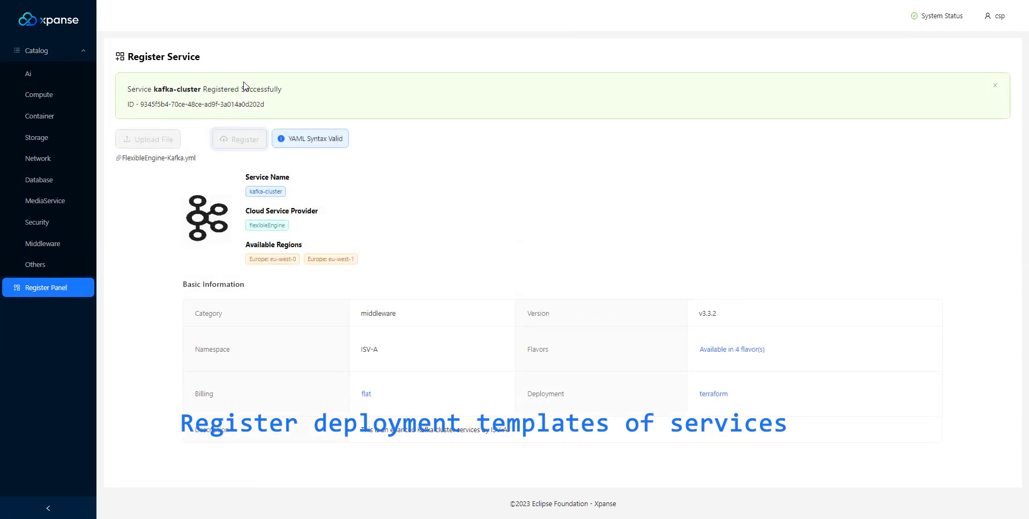
left_click(52, 244)
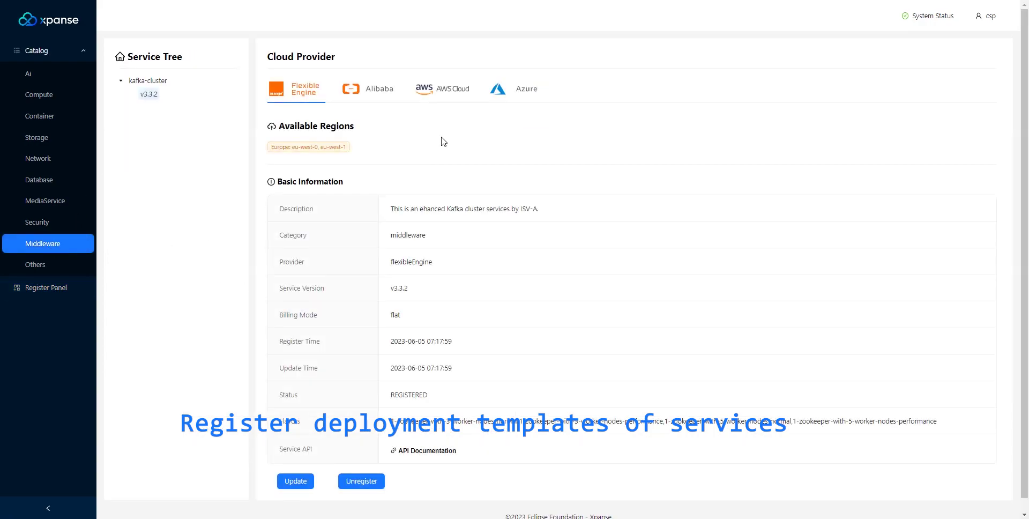
Step: Register a service from the Google-Kafka.yml template and view its Google details in the Middleware catalog
left_click(55, 290)
left_click(152, 91)
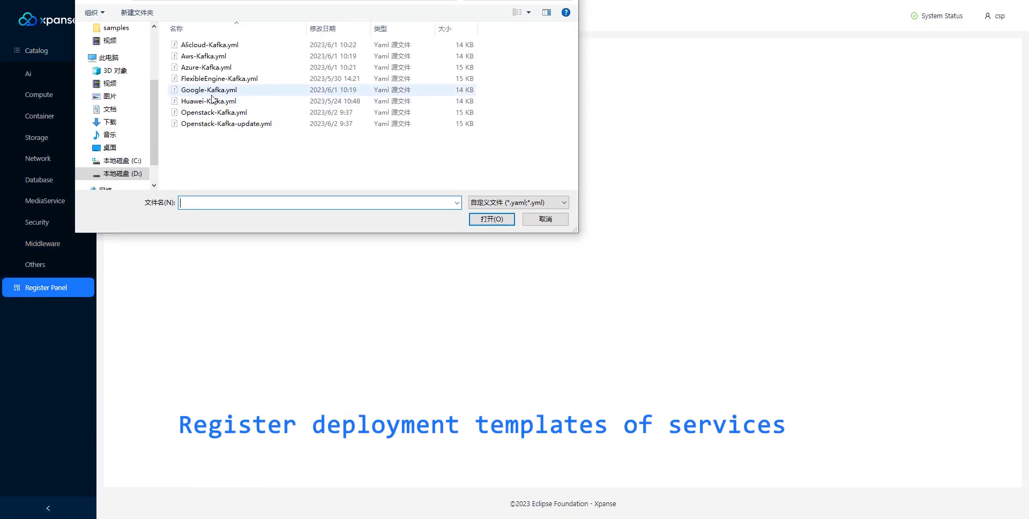
left_click(215, 90)
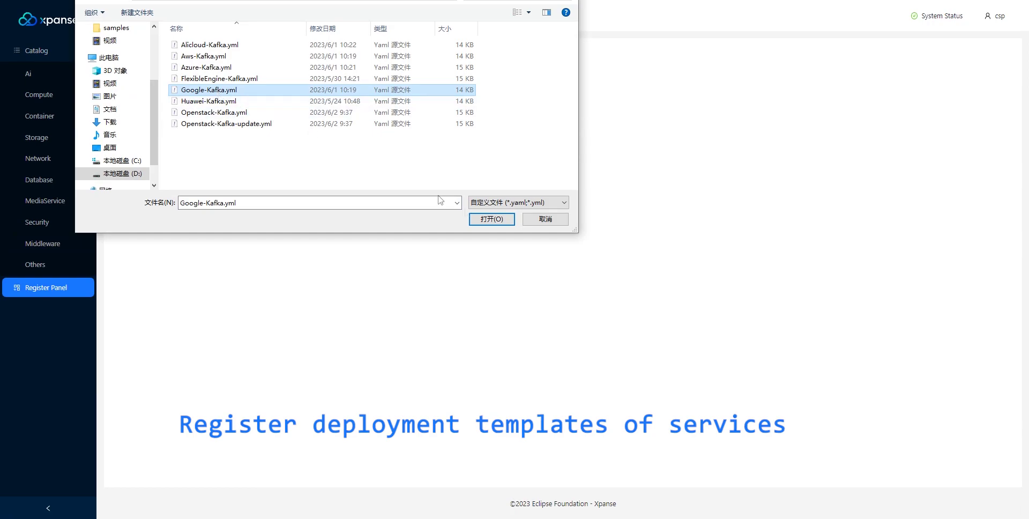
left_click(491, 219)
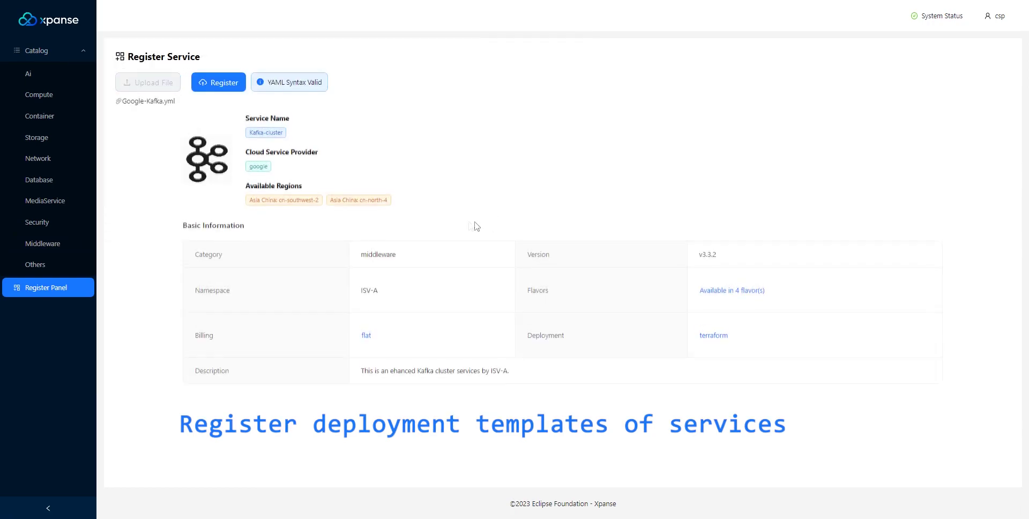
left_click(232, 84)
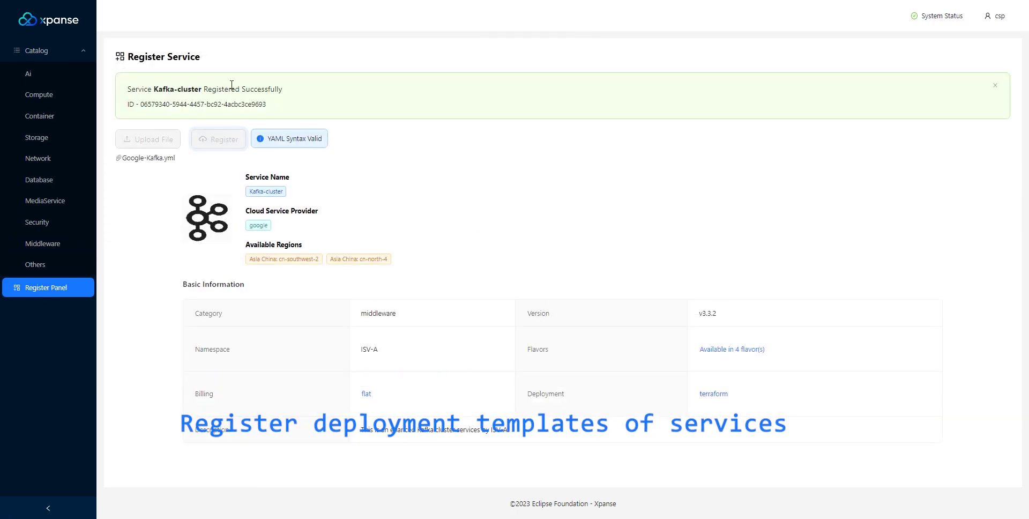
left_click(51, 243)
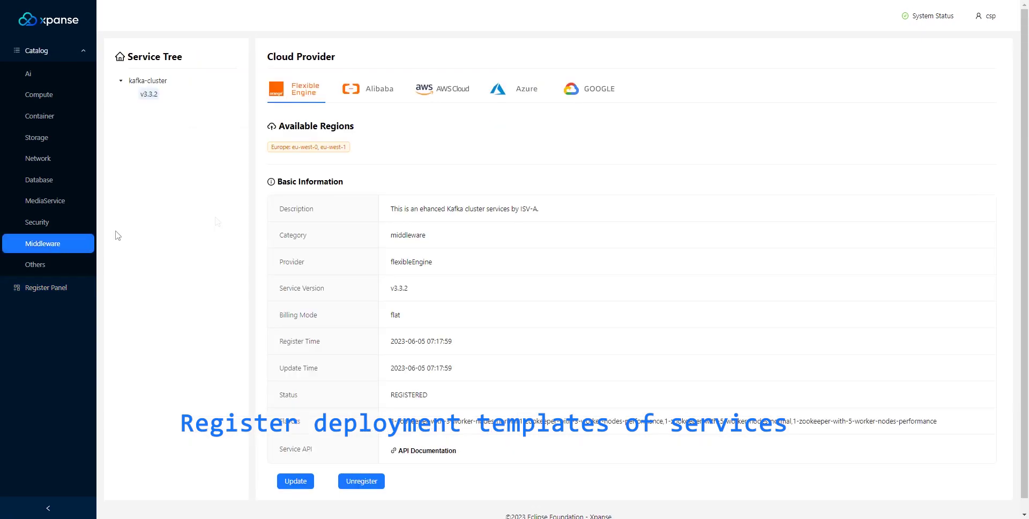
left_click(596, 96)
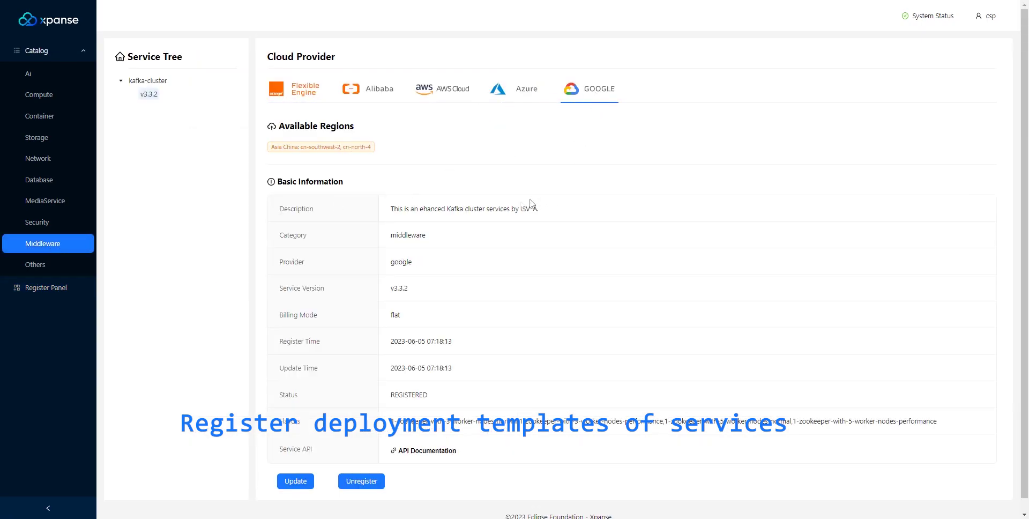
Step: Register a service from the Huawei-Kafka.yml template and view its Huawei details in the Middleware catalog
left_click(66, 292)
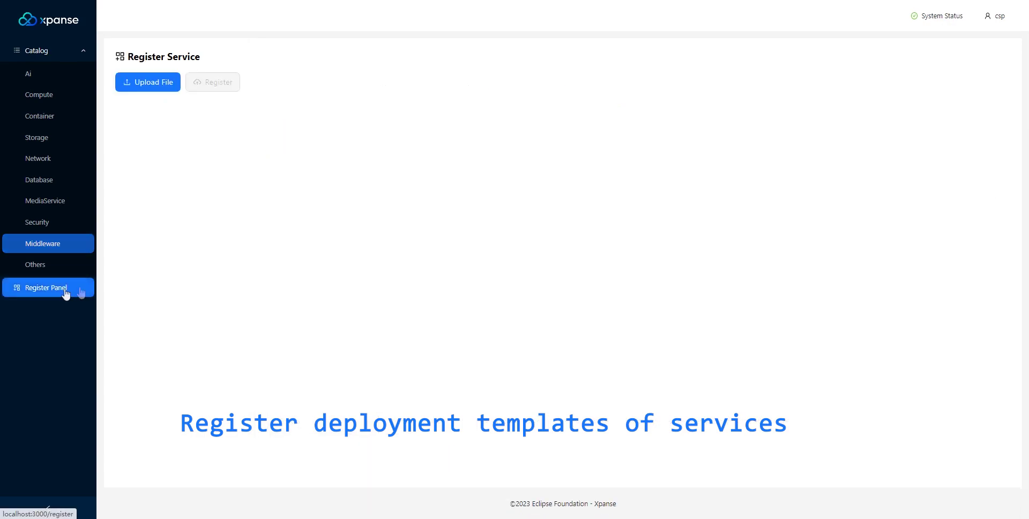
left_click(163, 87)
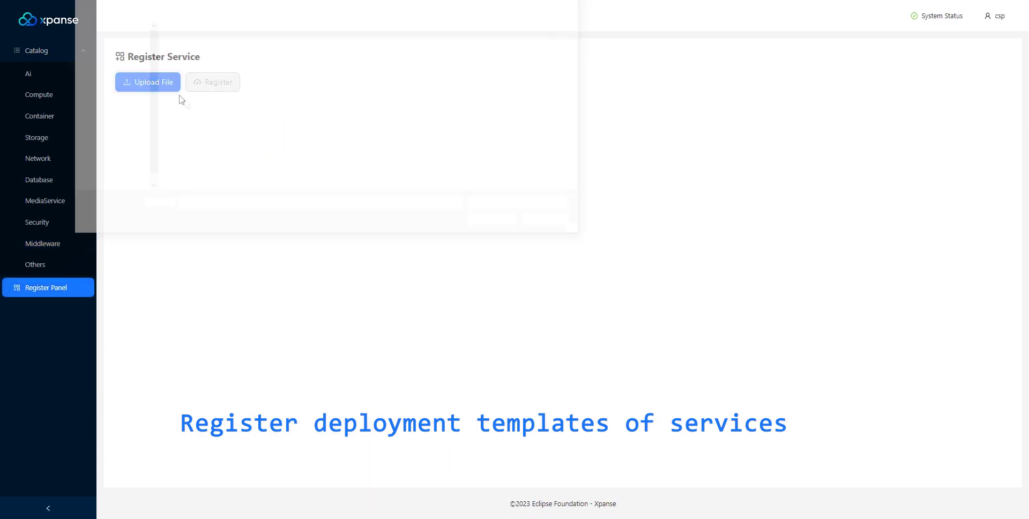
left_click(224, 103)
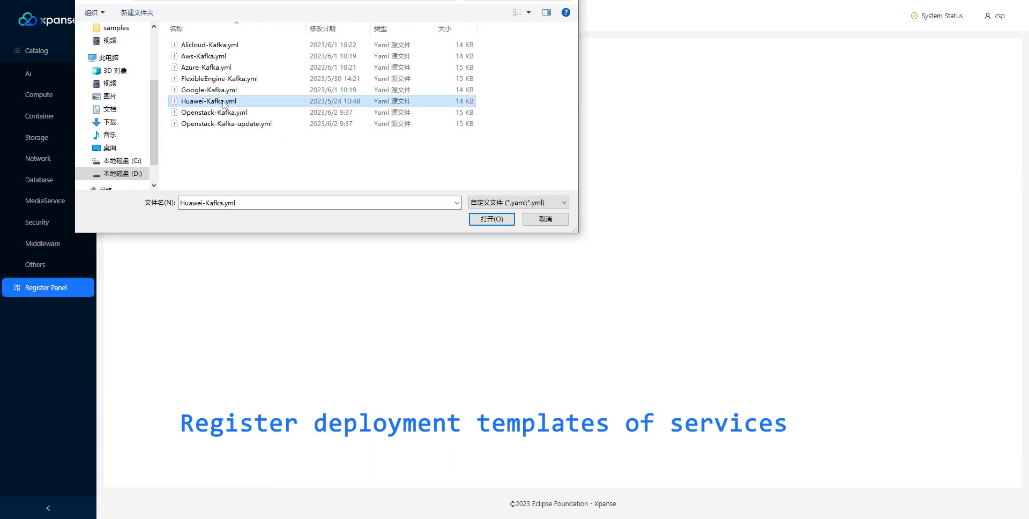
left_click(468, 219)
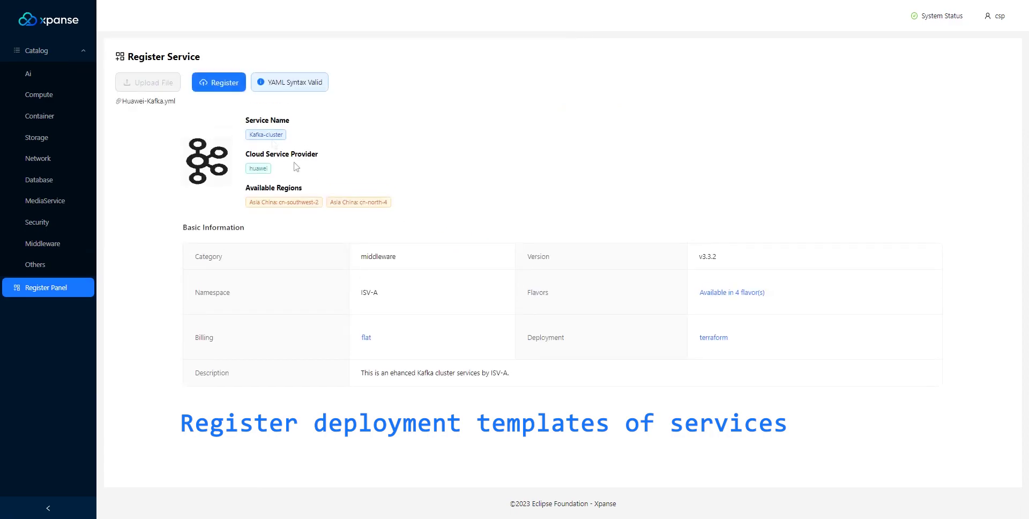
left_click(236, 89)
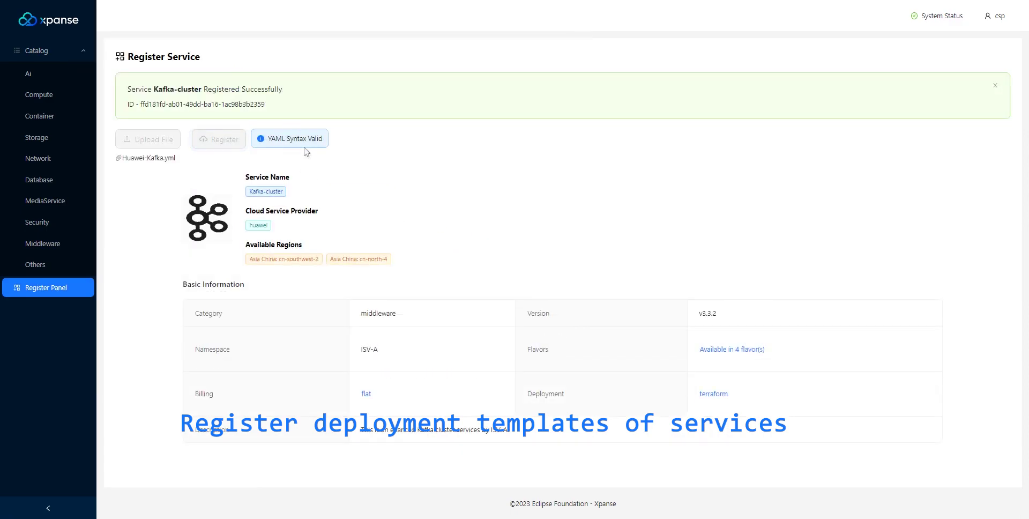
left_click(47, 245)
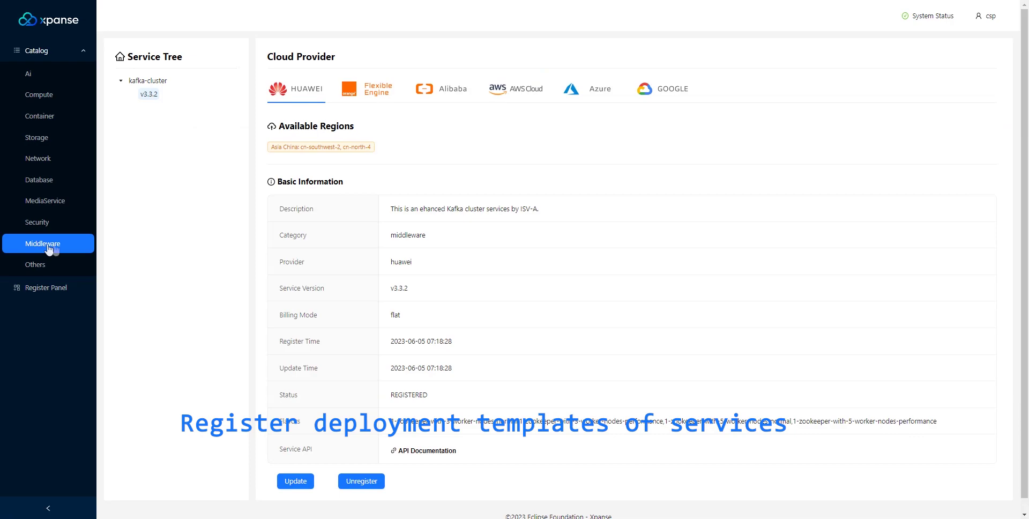
Step: Register a service from the Openstack-Kafka.yml template and view its OpenStack details in the Middleware catalog
left_click(67, 291)
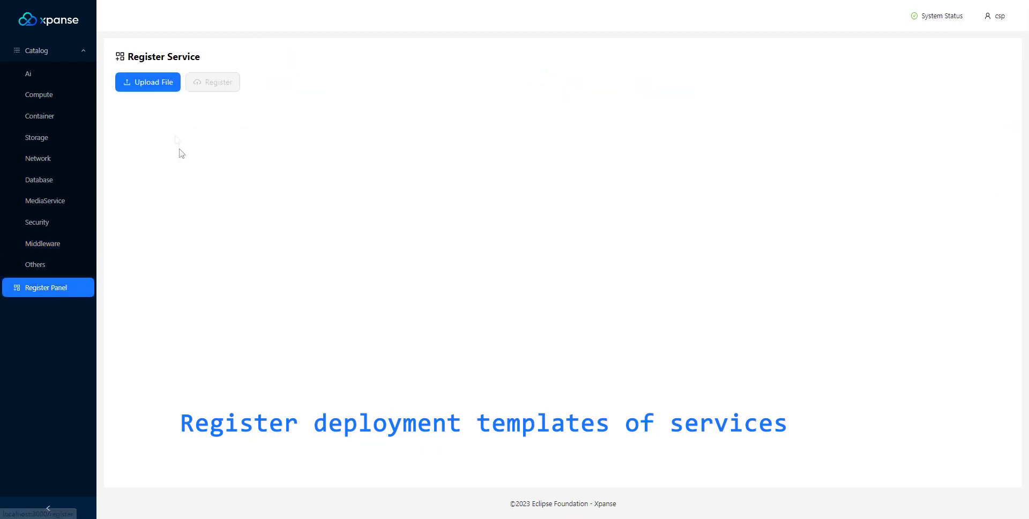
left_click(160, 88)
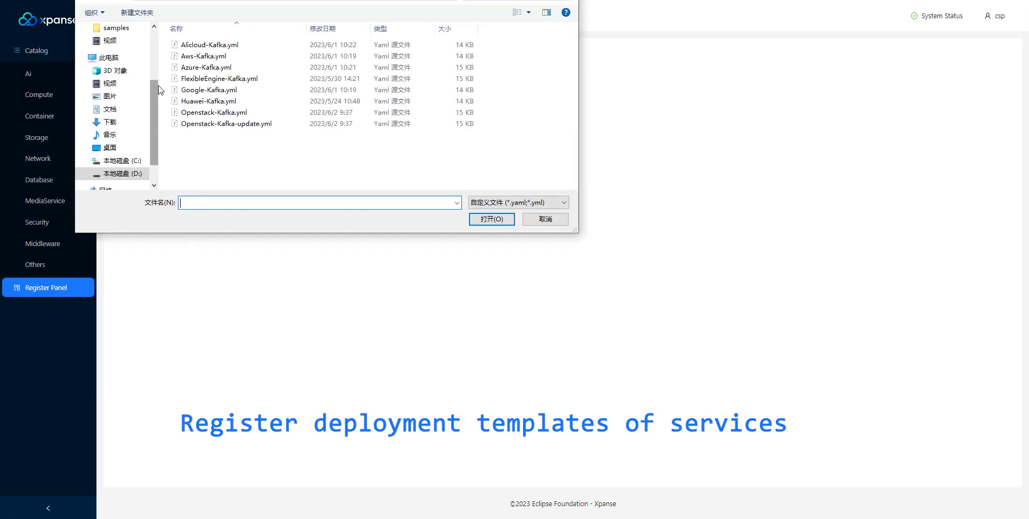
left_click(215, 113)
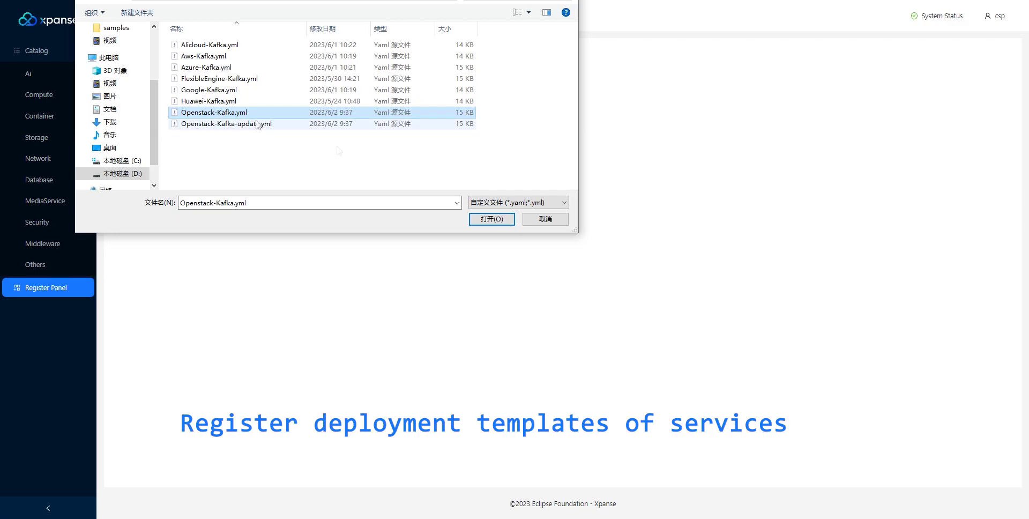
left_click(490, 219)
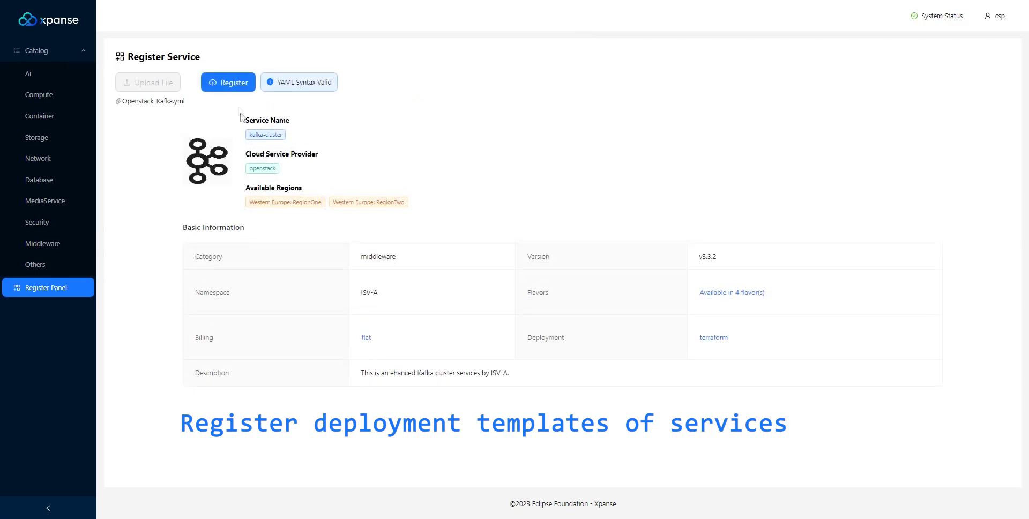
left_click(236, 88)
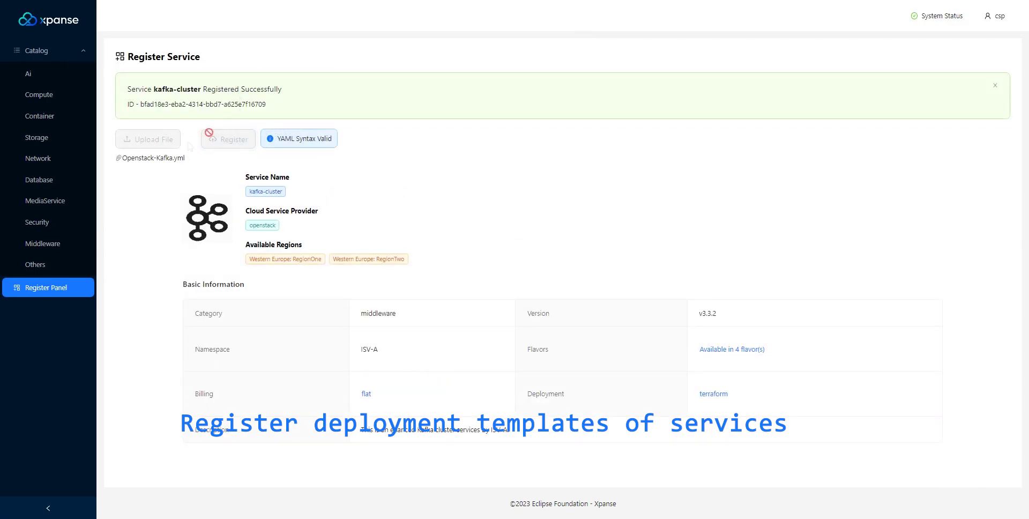
left_click(60, 245)
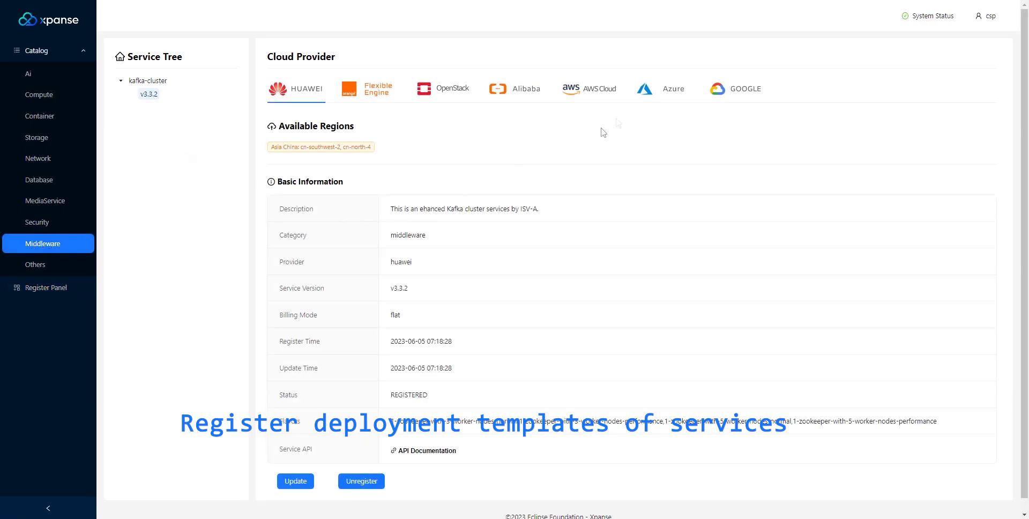
left_click(436, 99)
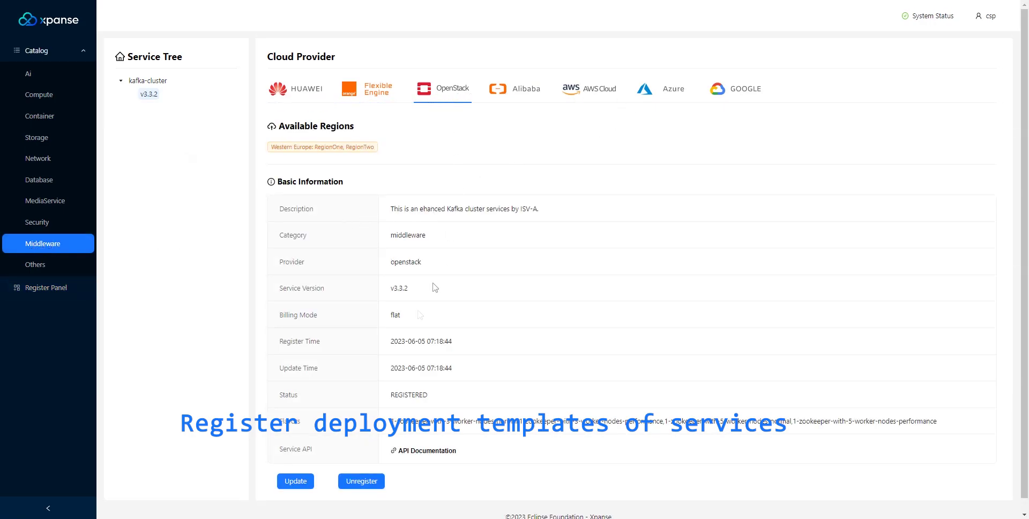
Step: Update the registered OpenStack kafka-cluster service with the Openstack-Kafka-update.yml template and close the update dialog
left_click(306, 483)
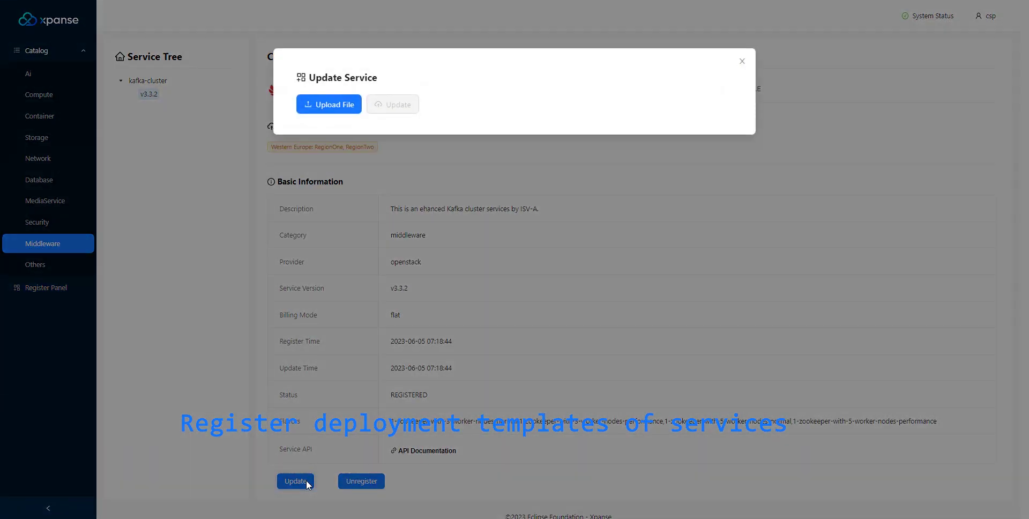
left_click(351, 110)
left_click(275, 127)
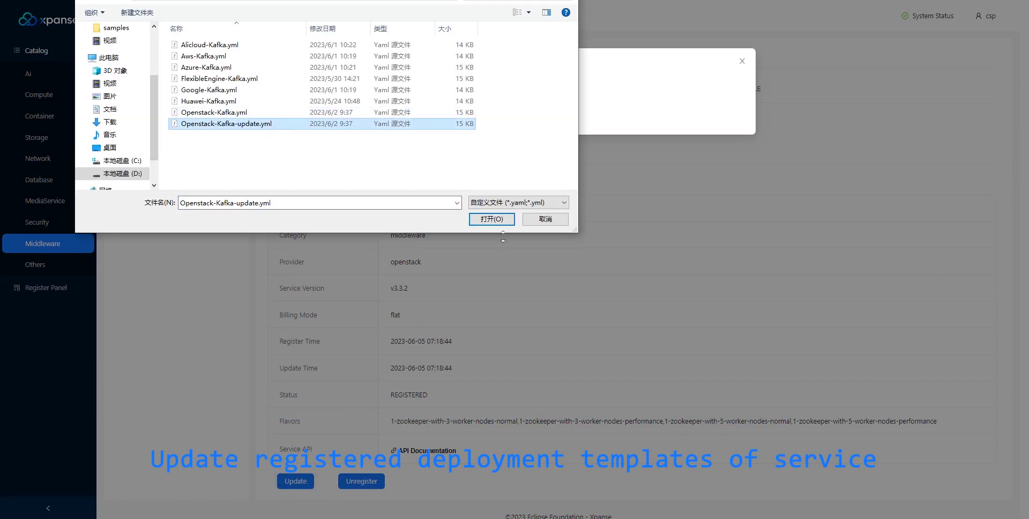
left_click(499, 219)
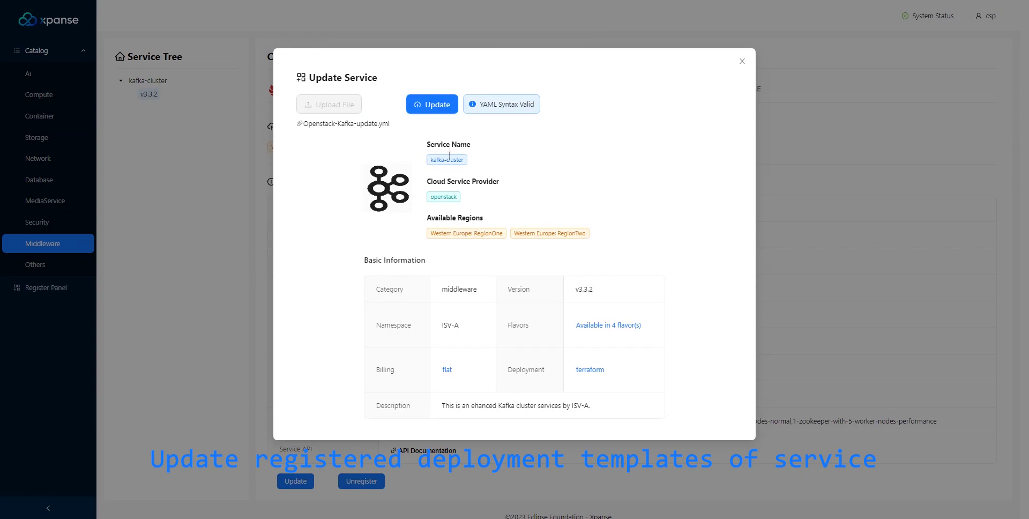
left_click(440, 106)
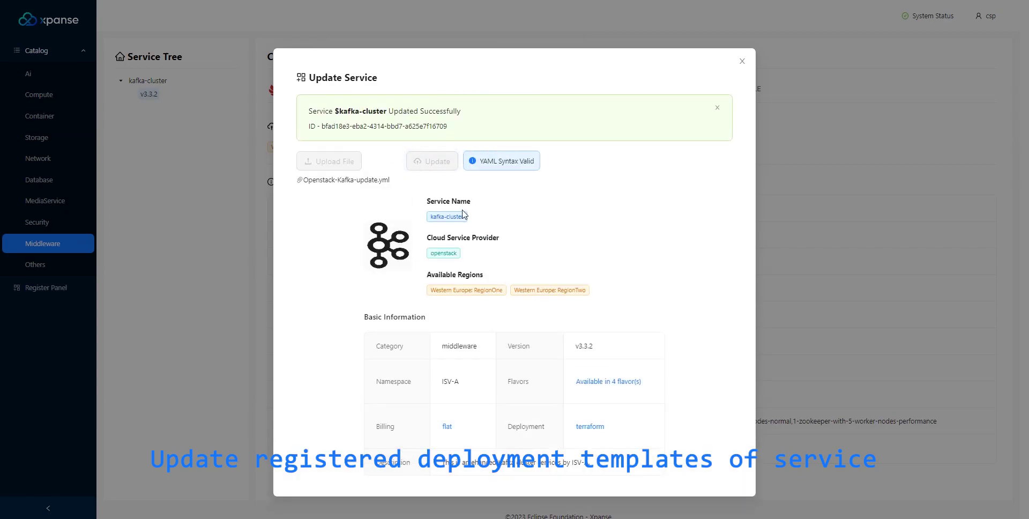
left_click(741, 62)
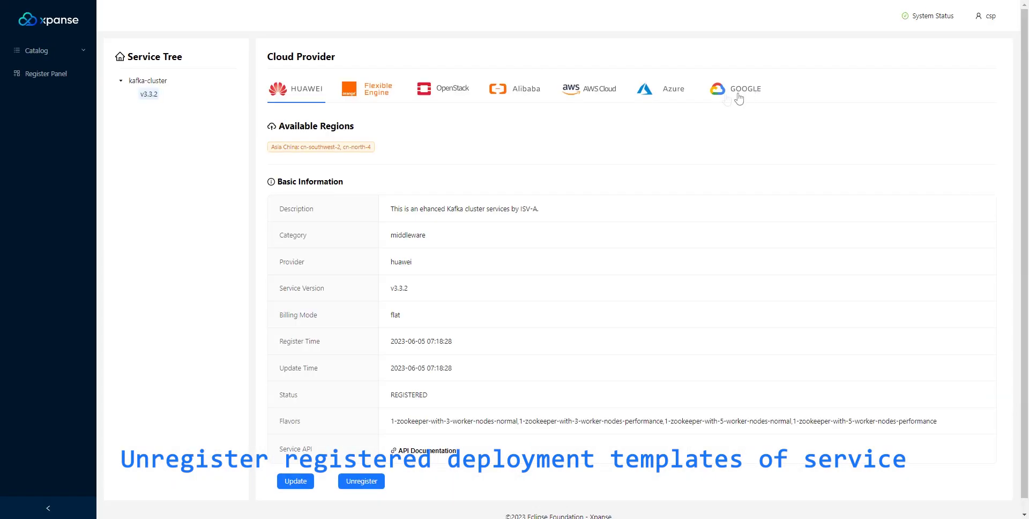
Step: Unregister the Google version of the kafka-cluster service from the Middleware catalog
left_click(729, 93)
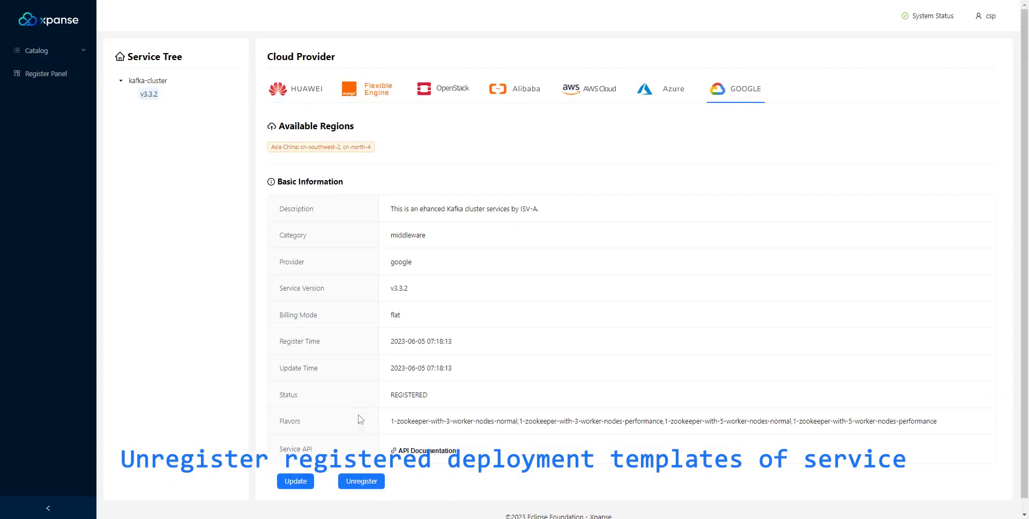
left_click(366, 480)
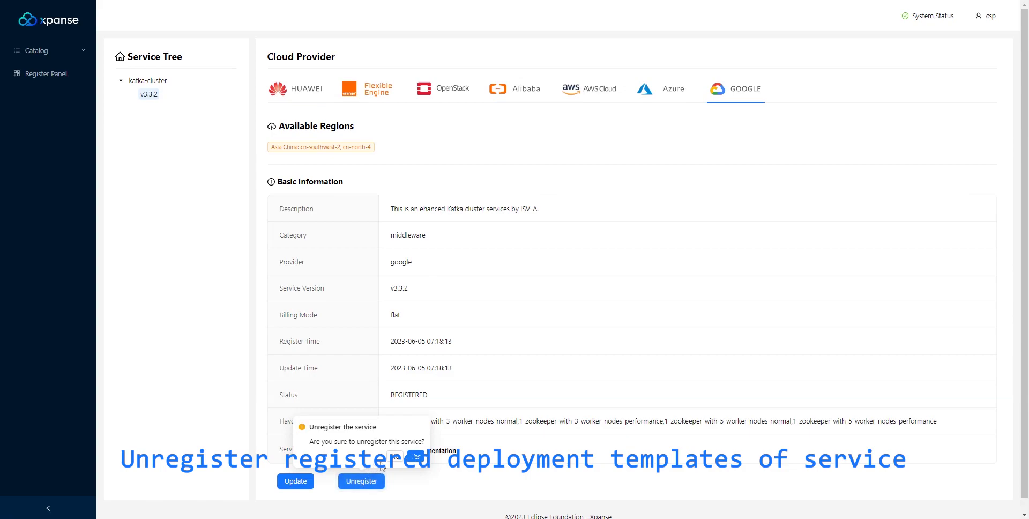
left_click(419, 456)
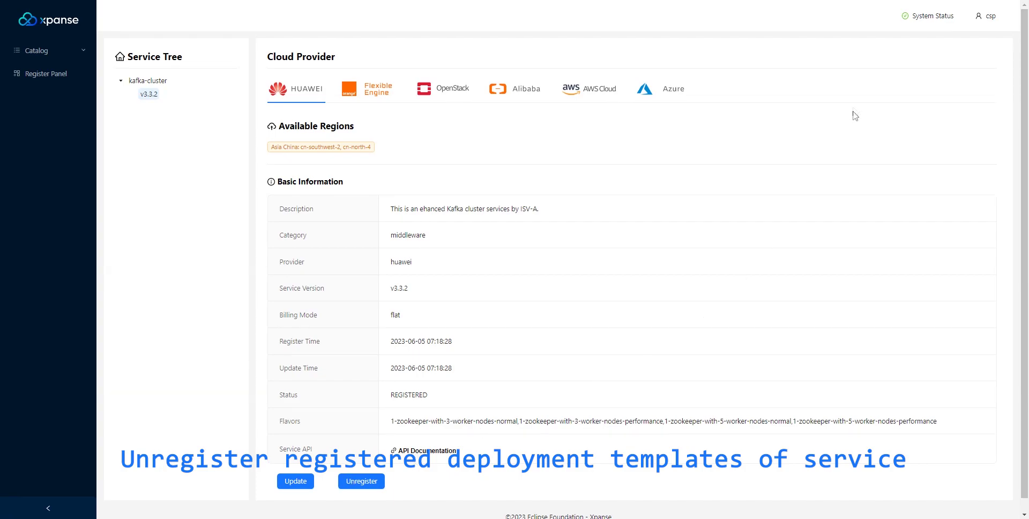
Step: Log out of the cloud service provider account and log in as the Xpanse end user with the saved username and password
mouse_move(980, 13)
left_click(977, 43)
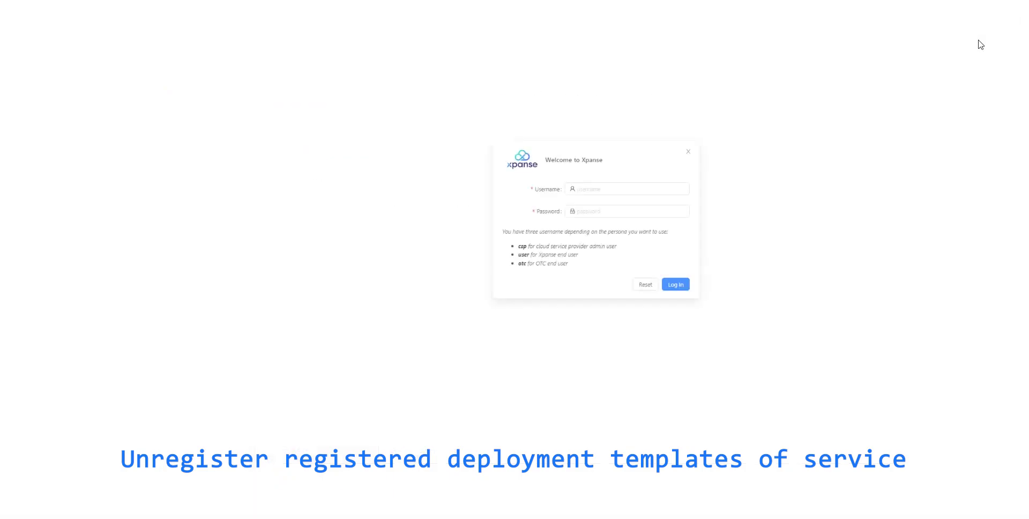
left_click(526, 224)
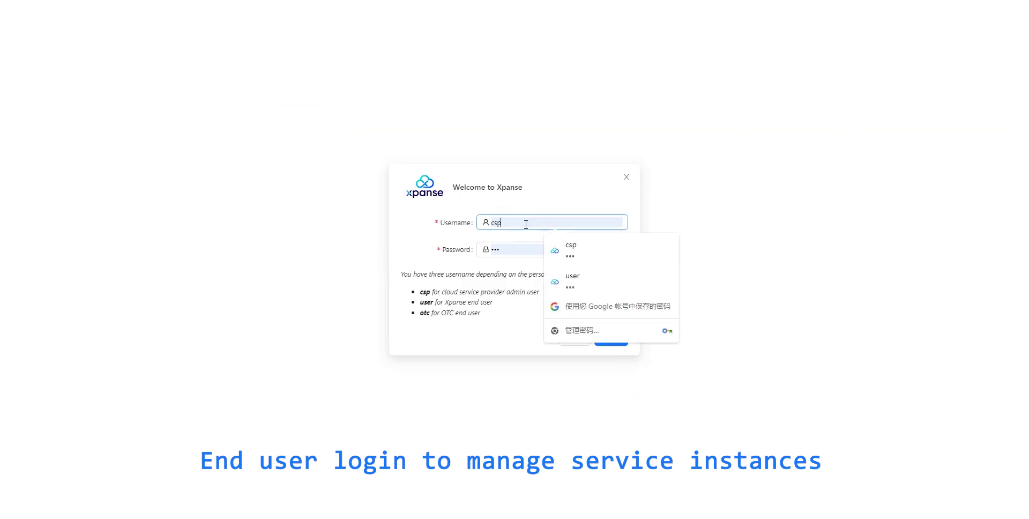
left_click(573, 282)
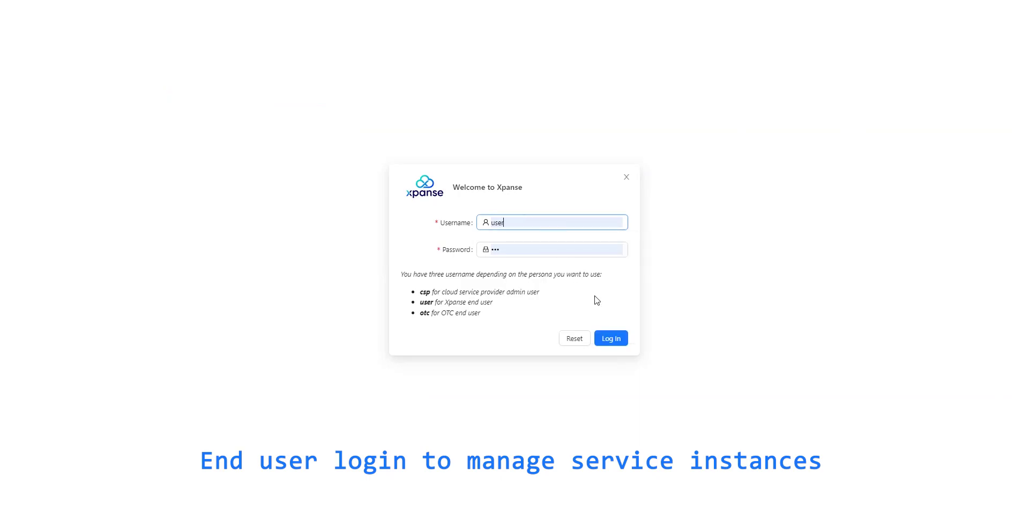
left_click(617, 343)
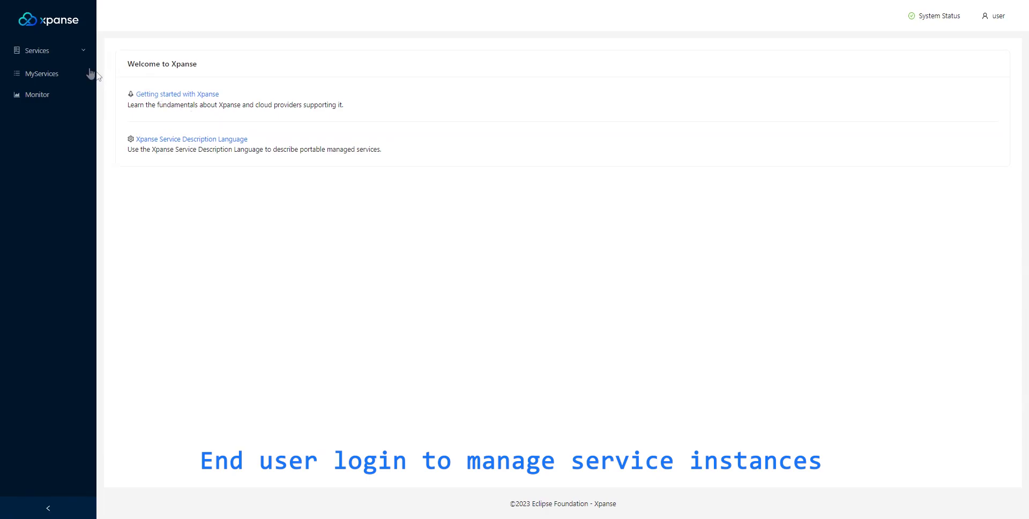
Step: Start an order for the kafka-cluster middleware service on Huawei, keeping region cn-southwest-2 and flavor 1-zookeeper-with-3-worker-nodes-normal
left_click(46, 59)
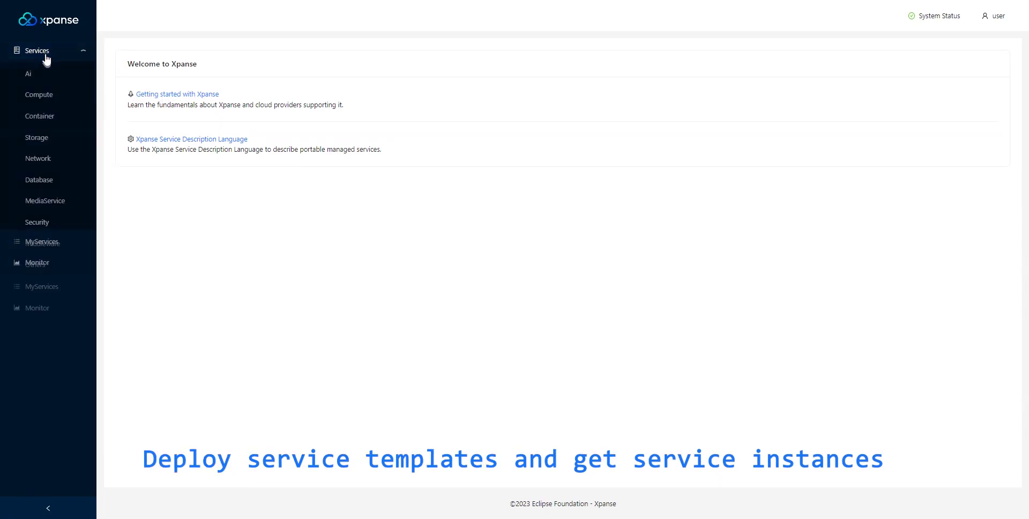
left_click(39, 247)
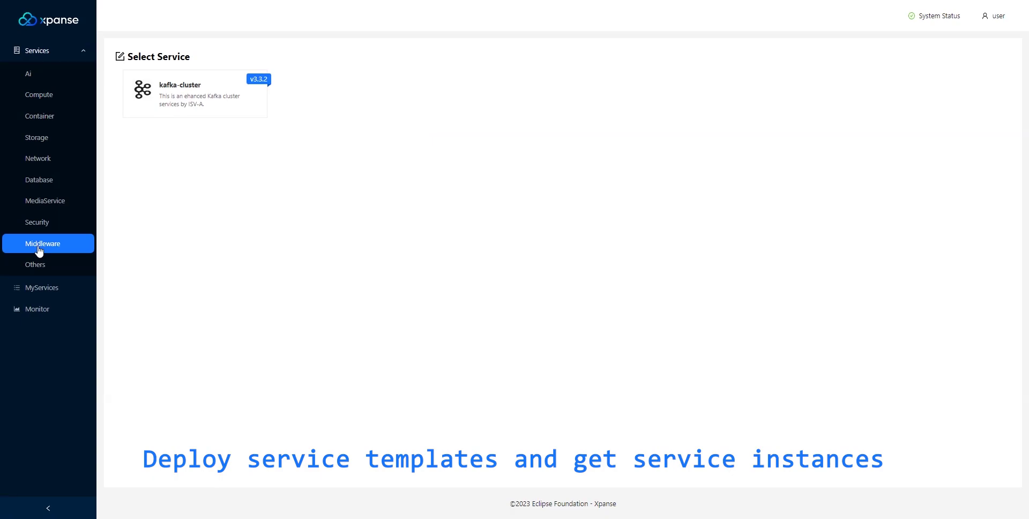
left_click(182, 102)
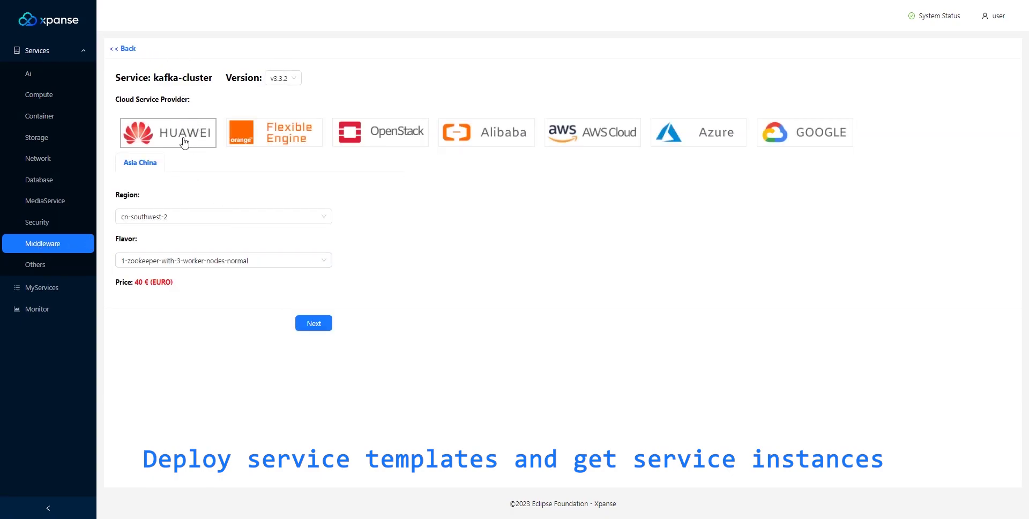
left_click(311, 322)
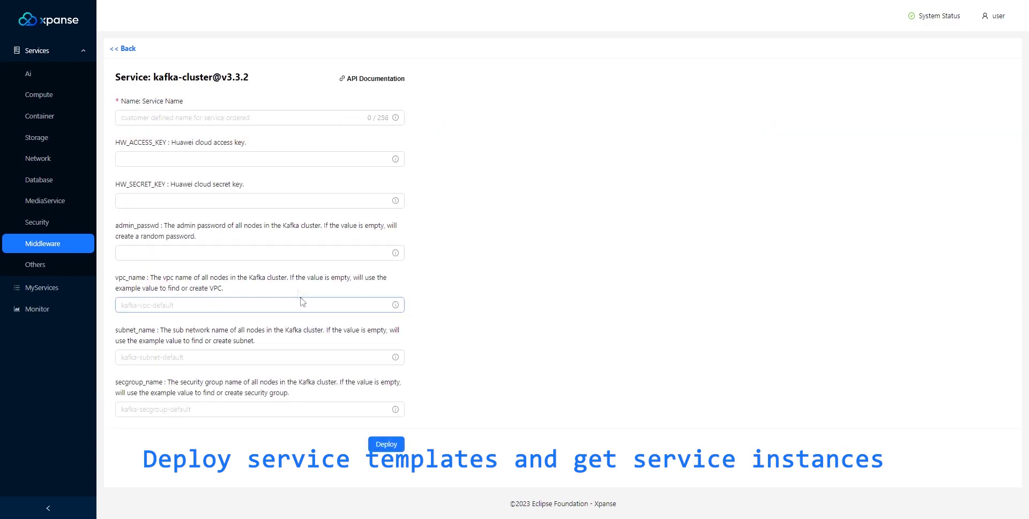
Step: Name the service huawei-kafka and deploy it with the optional fields left empty
left_click(169, 118)
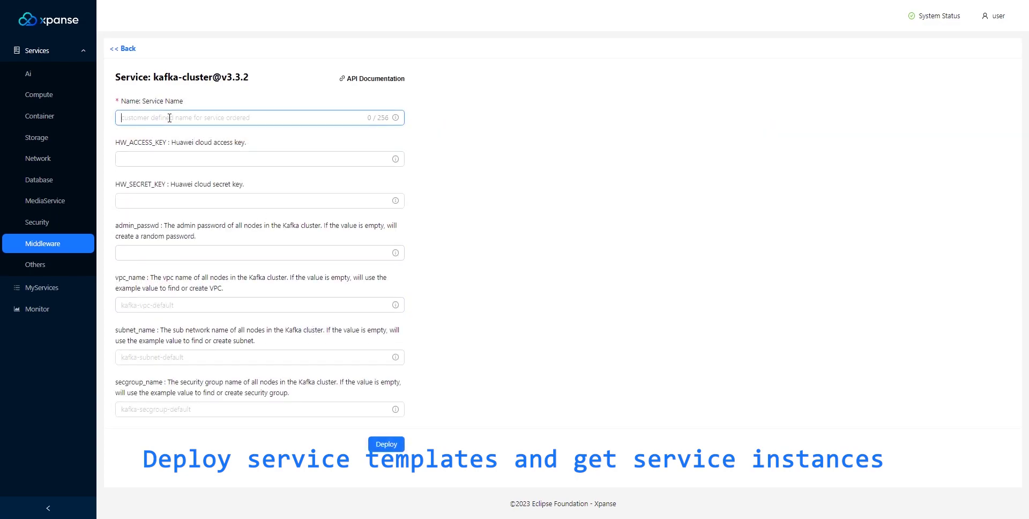
type("huawei")
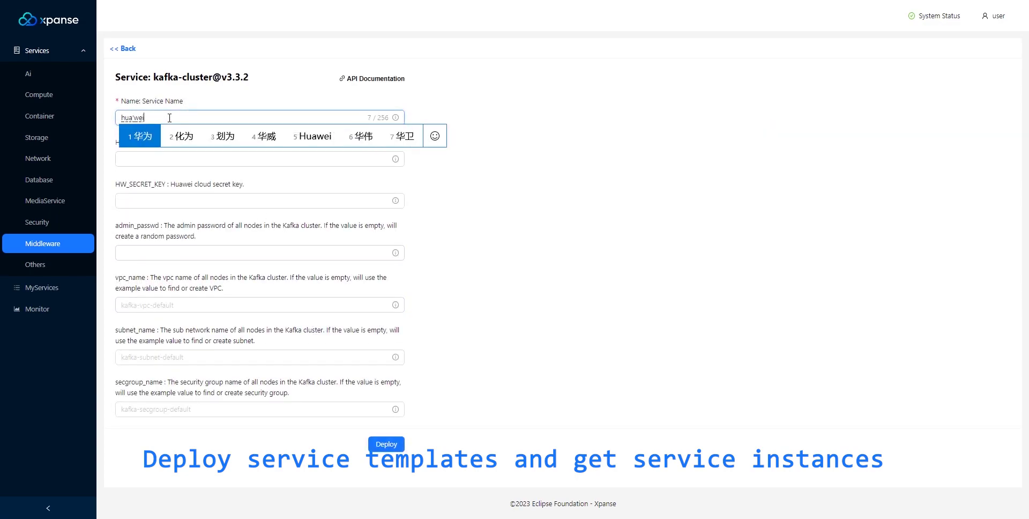
type("-kaf")
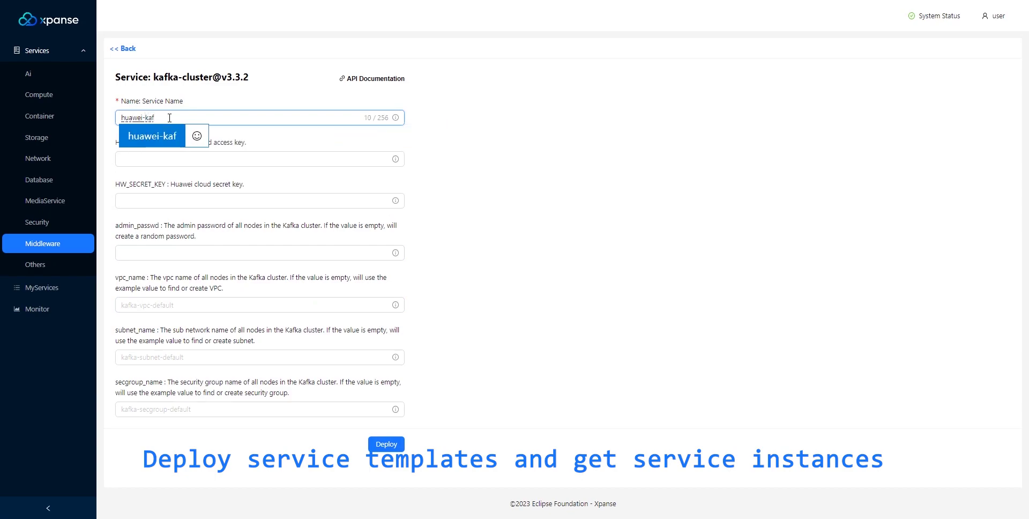
type("ka")
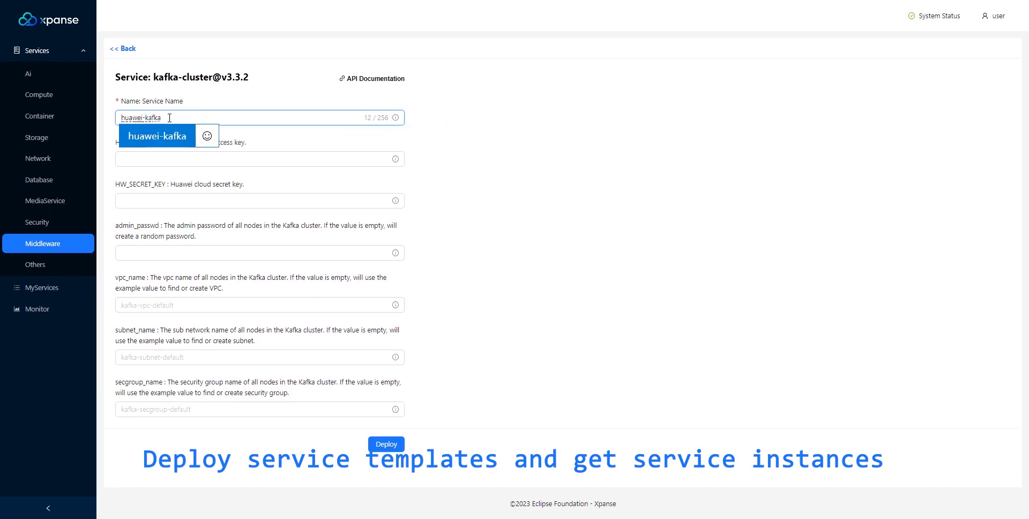
key("Return")
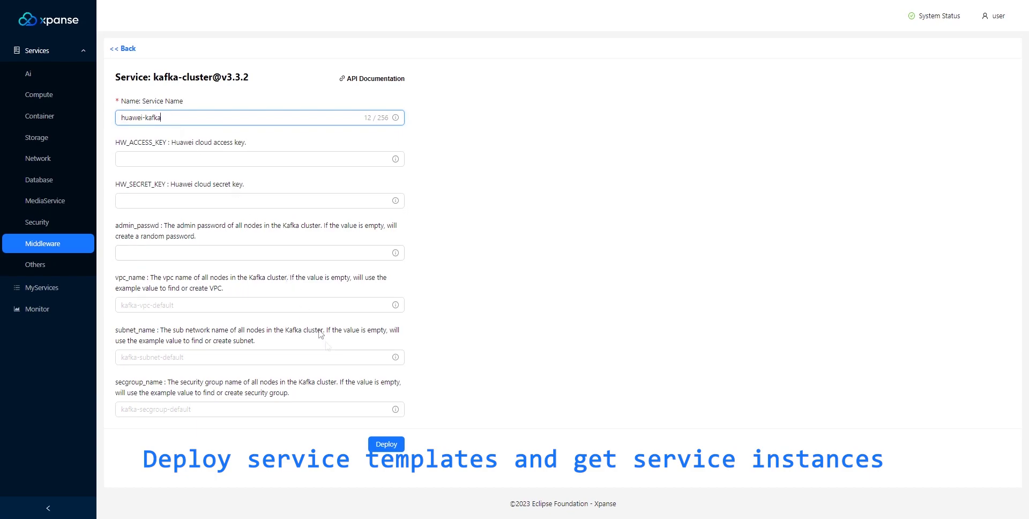
left_click(381, 443)
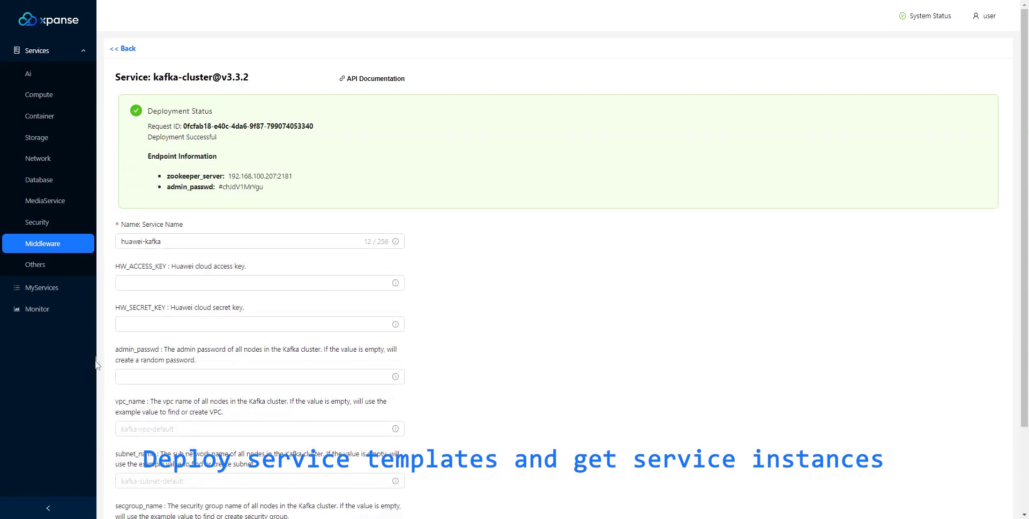
Step: View the endpoint information and request parameters of the deployed huawei-kafka service, and close the details
left_click(54, 289)
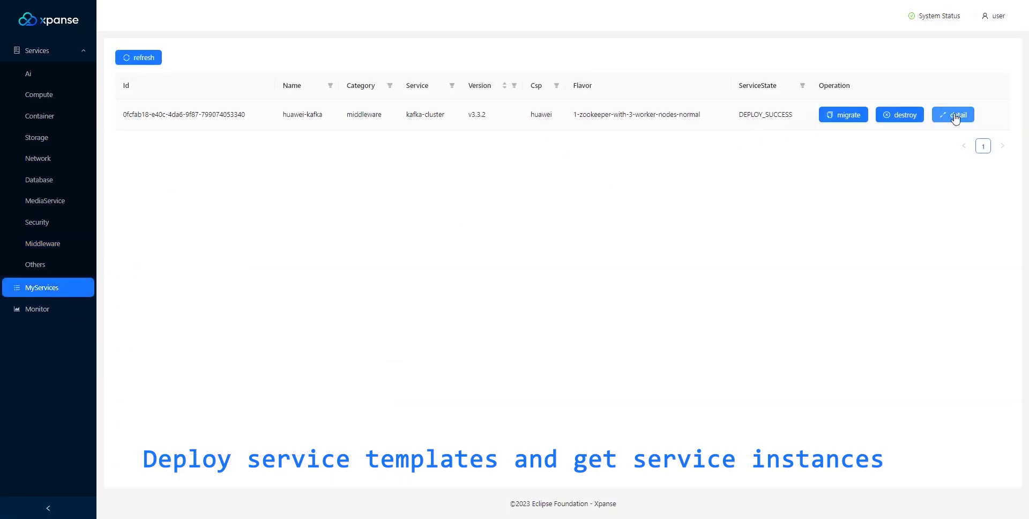
left_click(954, 118)
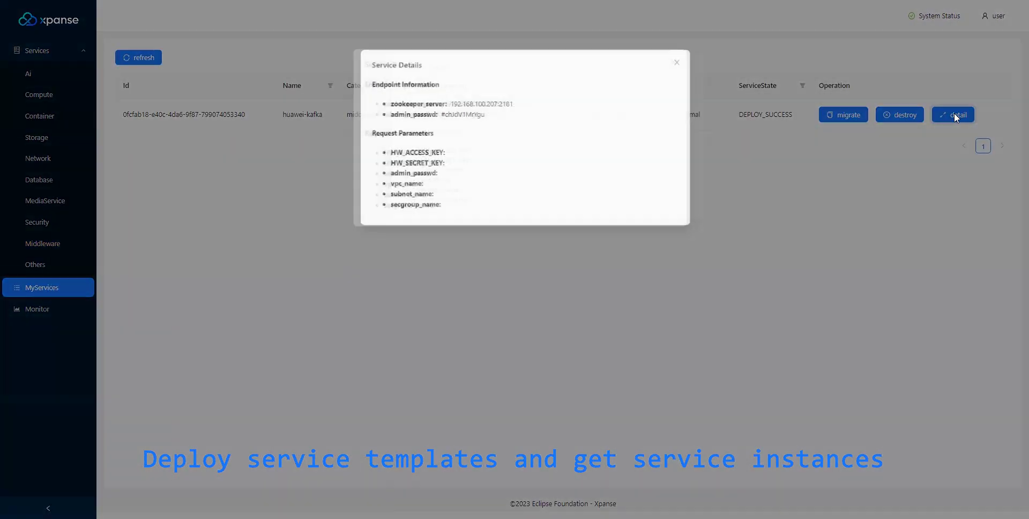
left_click(669, 62)
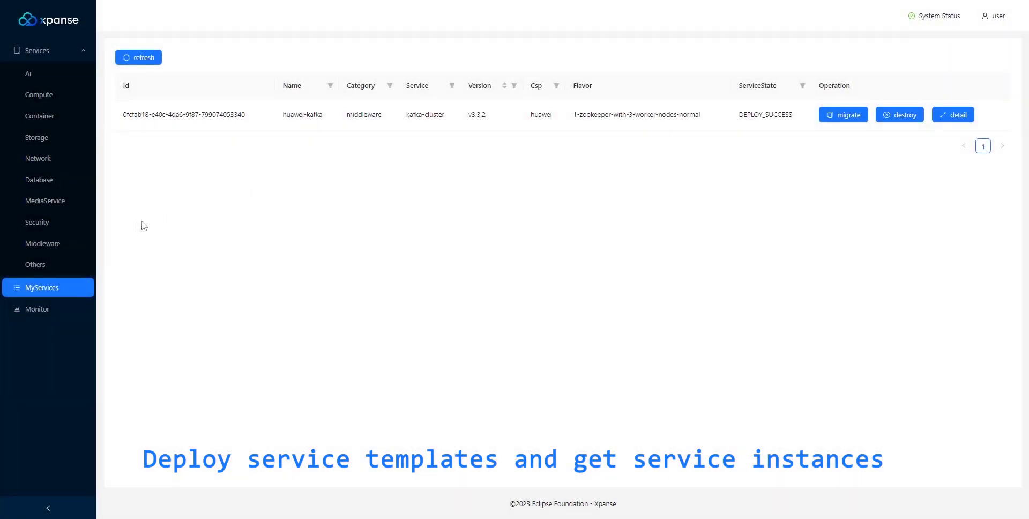
Step: Start an order for the kafka-cluster middleware service on Flexible Engine, keeping region eu-west-0 and flavor 1-zookeeper-with-3-worker-nodes-normal
left_click(53, 247)
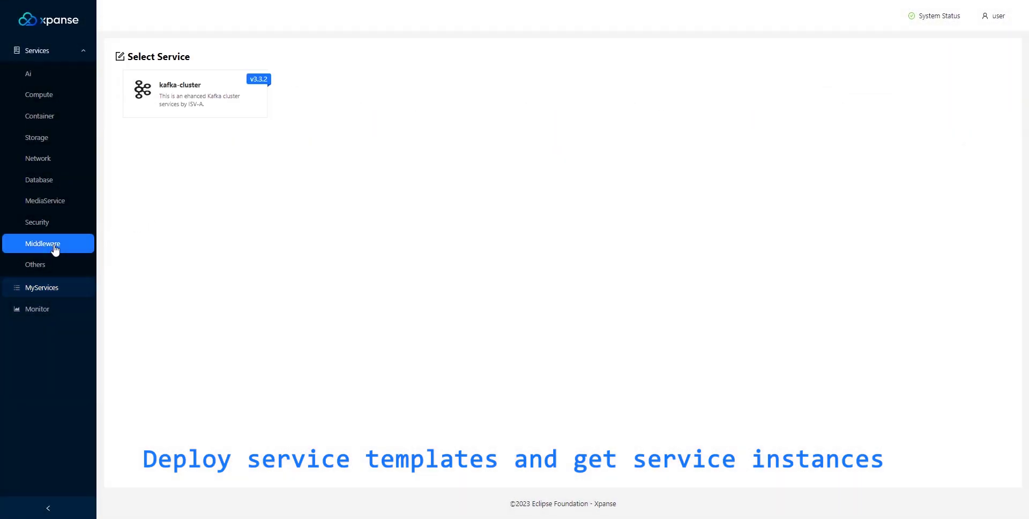
left_click(223, 106)
left_click(281, 144)
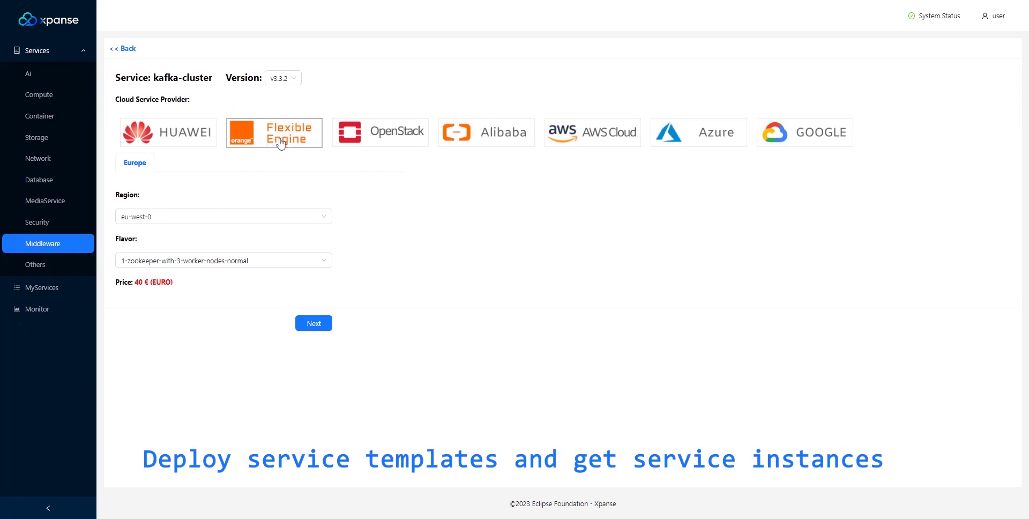
left_click(313, 320)
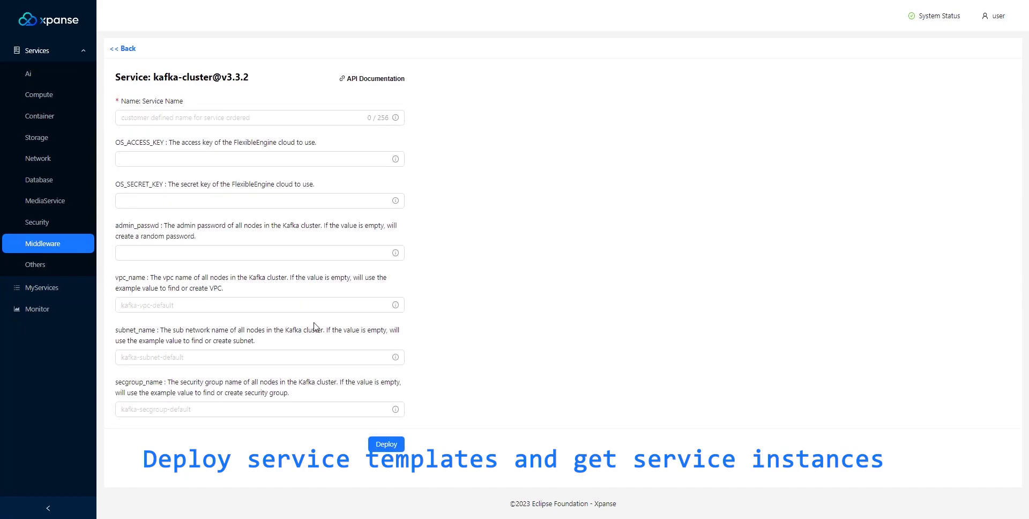
Step: Name the service flexible-kafka and deploy it with the optional fields left empty
left_click(173, 119)
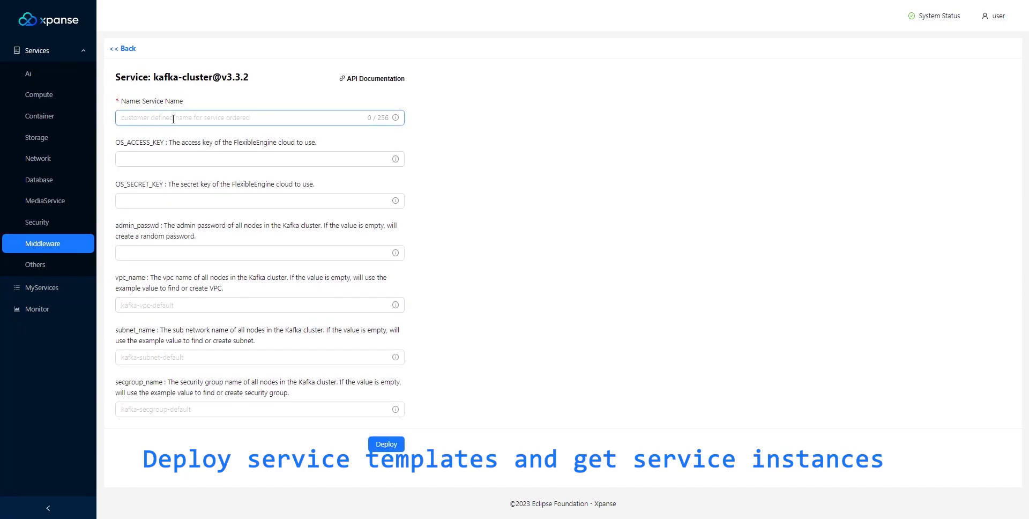
type("flex")
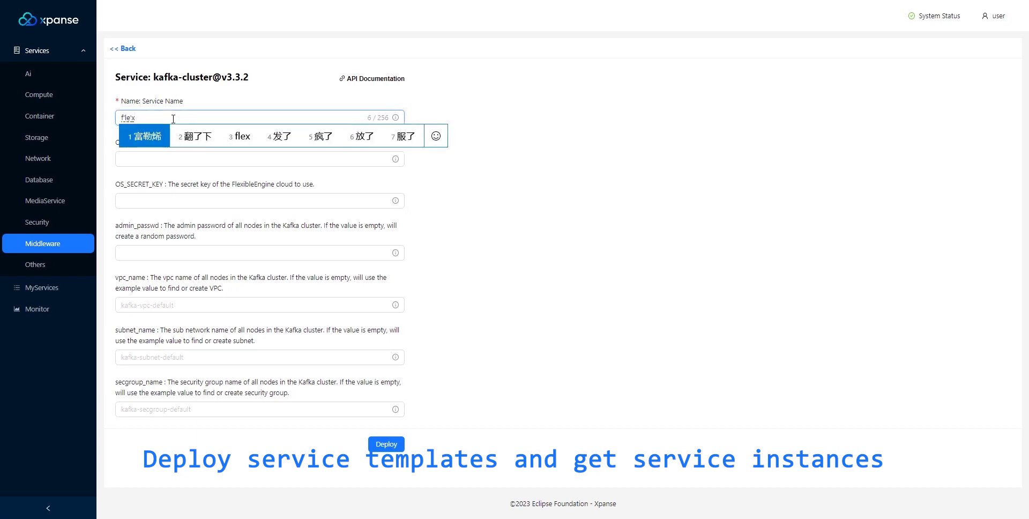
type("ible")
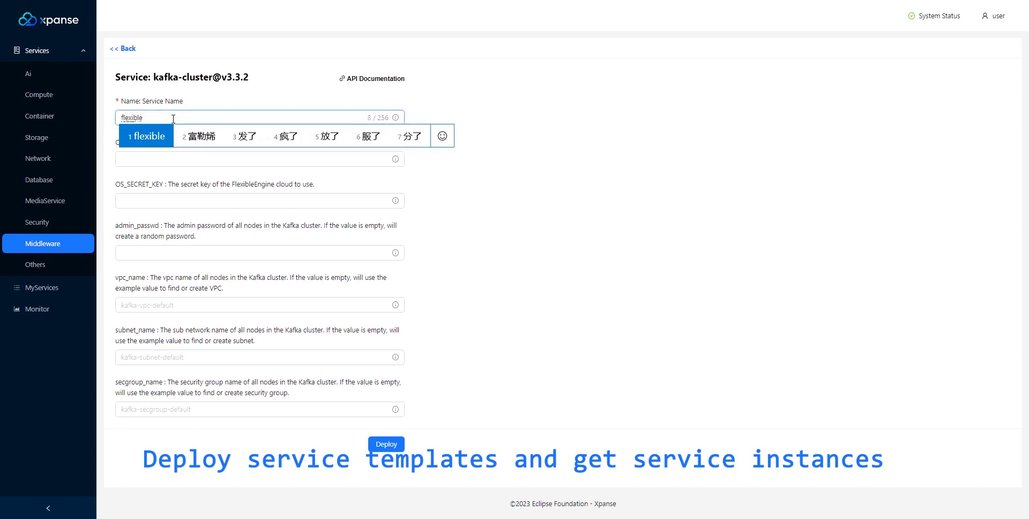
type("-kafka")
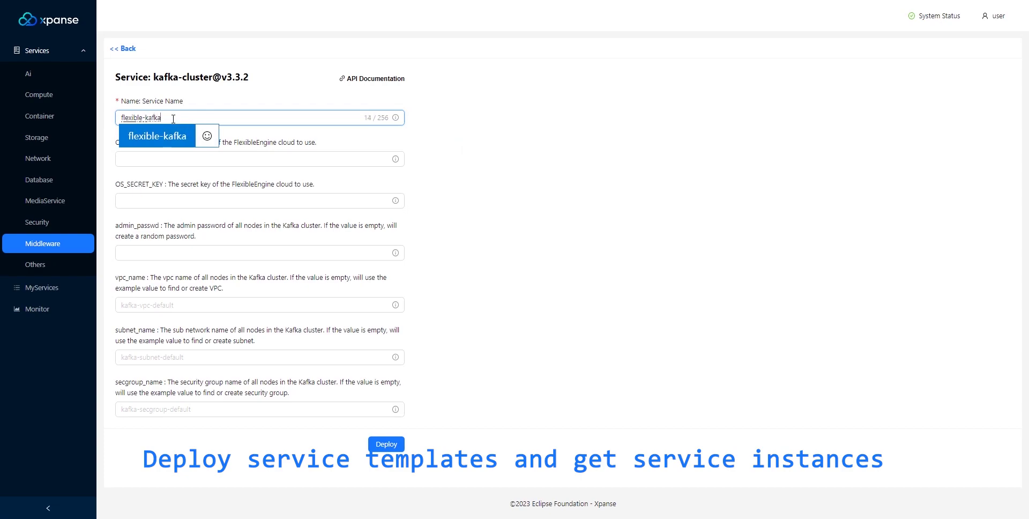
key("Return")
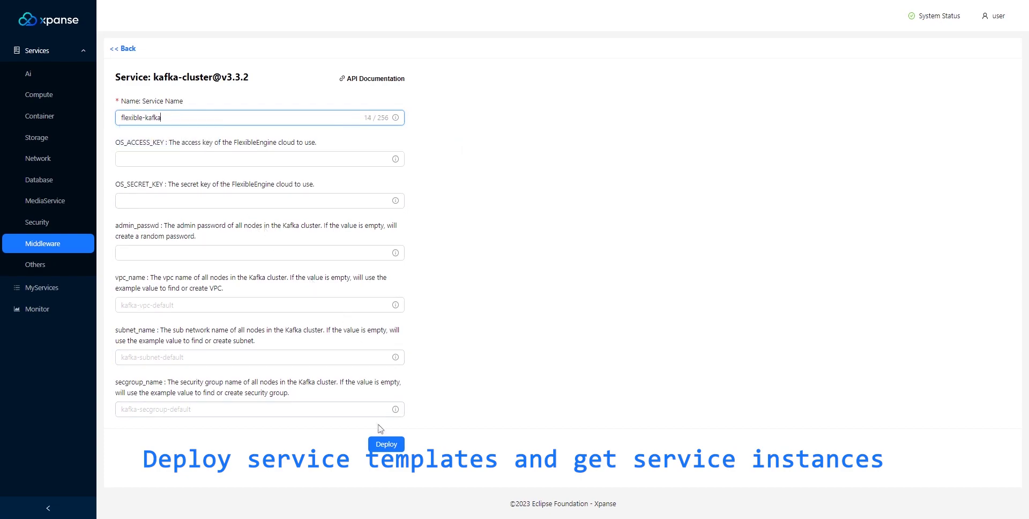
left_click(389, 447)
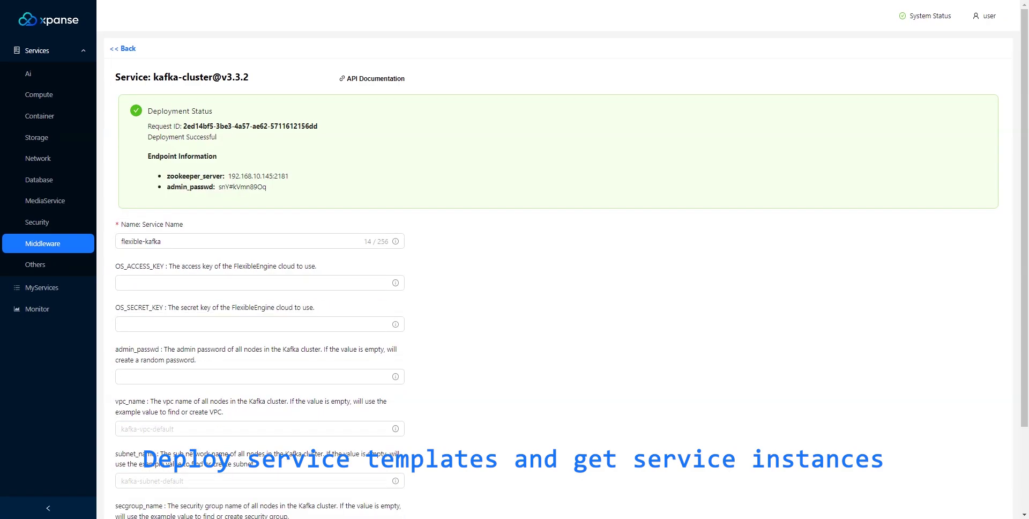
Step: View the endpoint information and request parameters of the deployed flexible-kafka service, and close the details
left_click(51, 289)
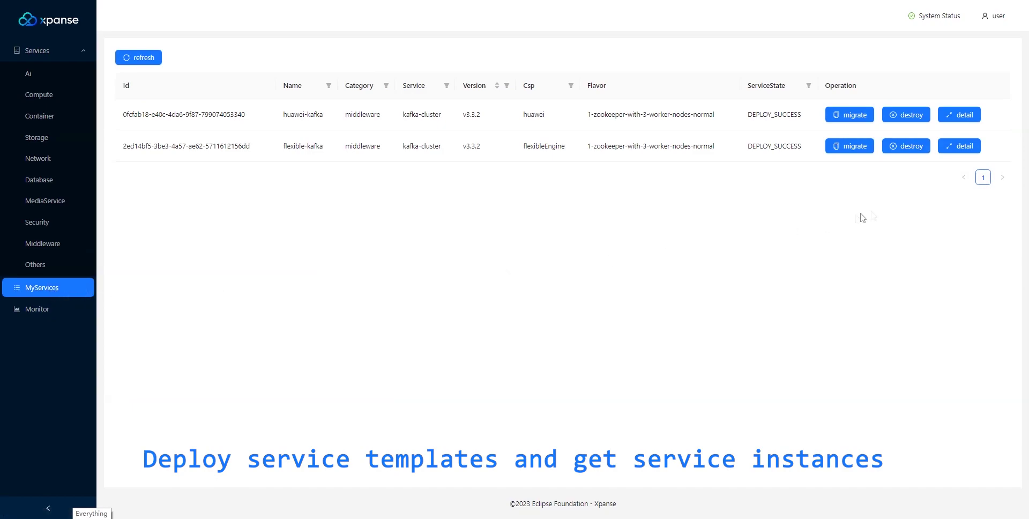
left_click(958, 149)
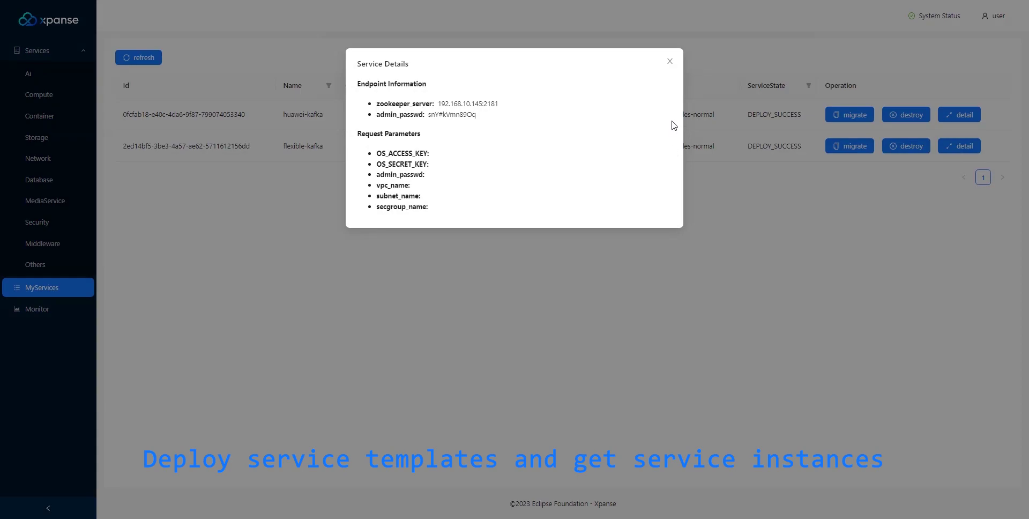
left_click(670, 61)
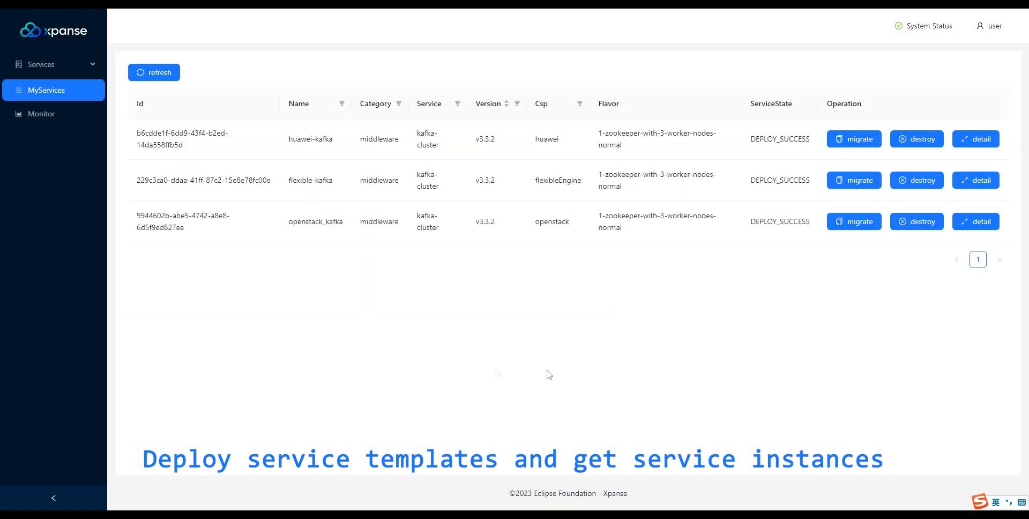
Step: Search the operating system monitor for the kafka-cluster service with customer service name huawei-kafka
left_click(39, 113)
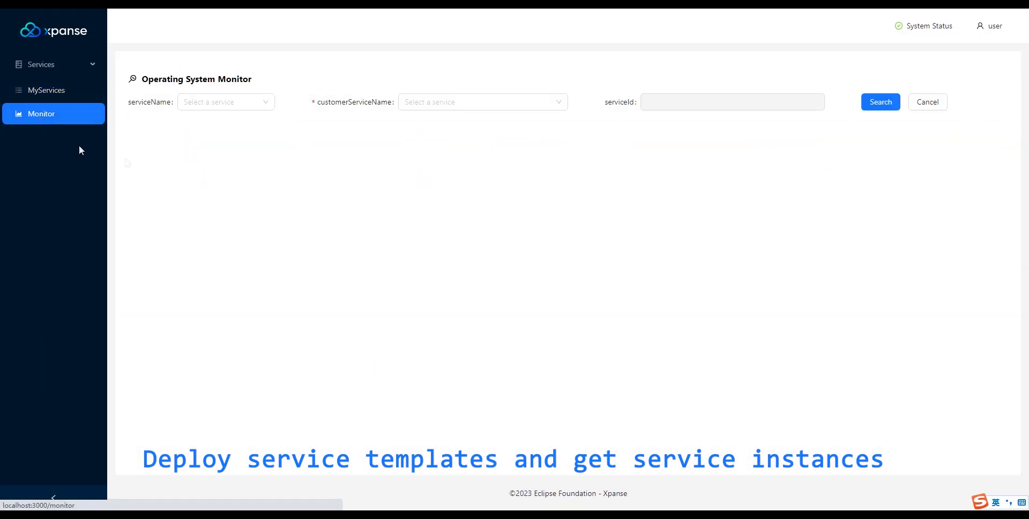
left_click(253, 100)
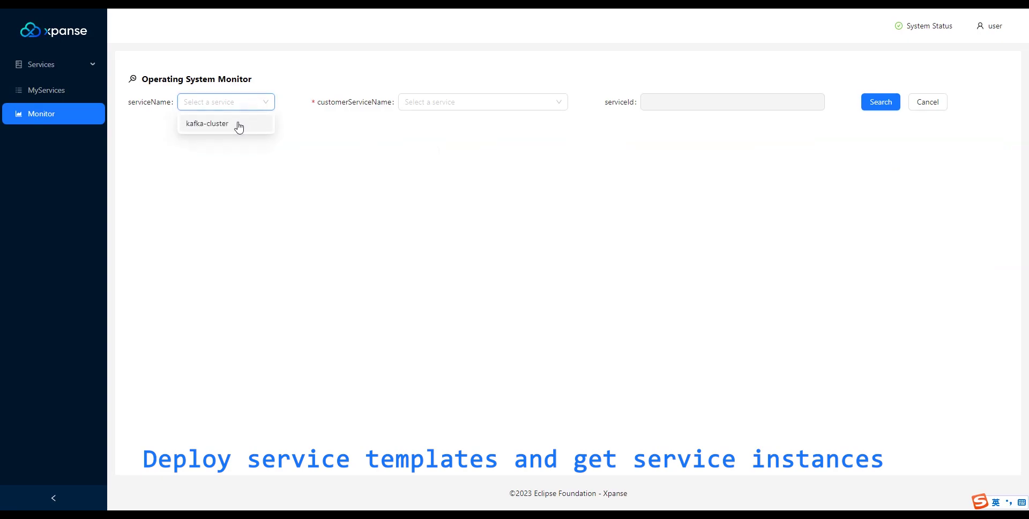
left_click(239, 127)
left_click(492, 111)
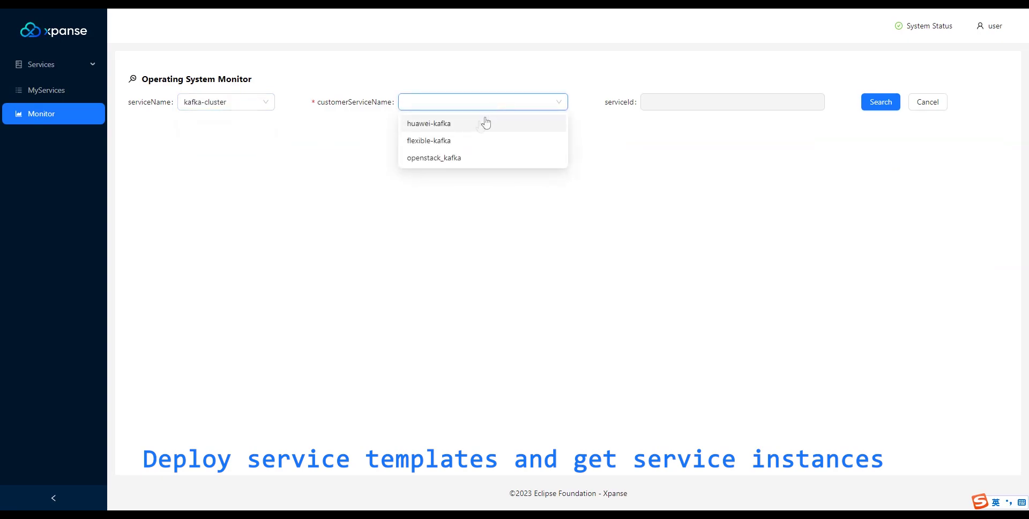
left_click(454, 124)
left_click(879, 102)
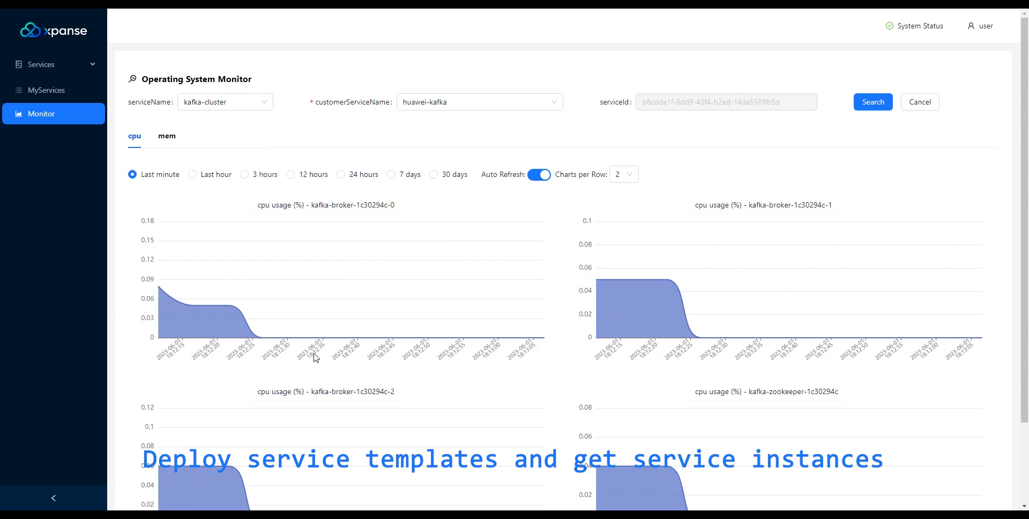
Step: Examine the CPU and memory usage charts of the huawei-kafka nodes for the last minute and toggle auto refresh
scroll(318, 369, "down", 1)
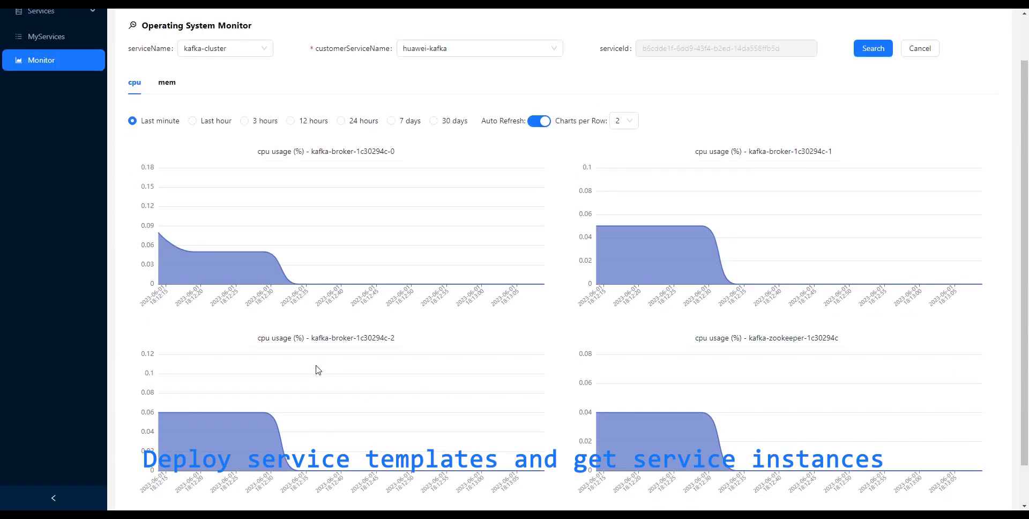
mouse_move(318, 369)
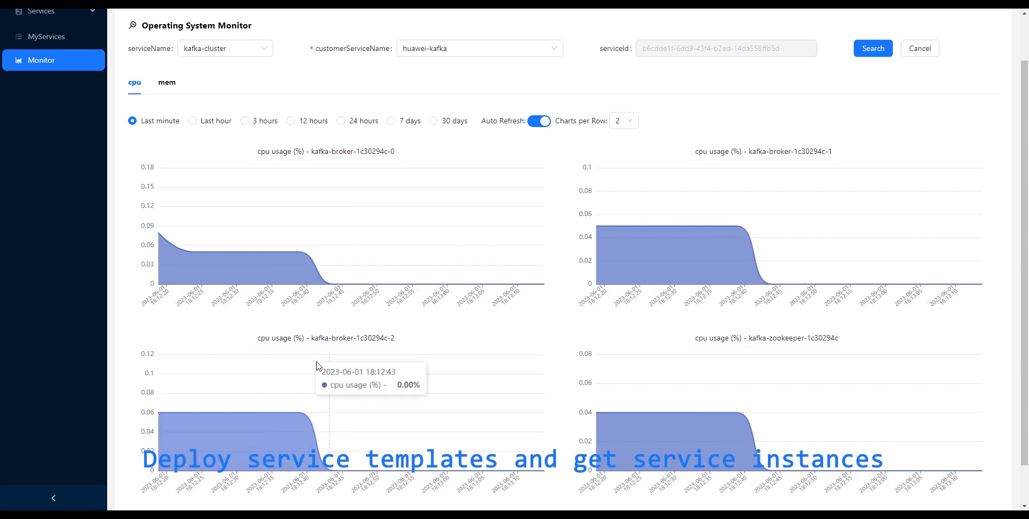
mouse_move(218, 211)
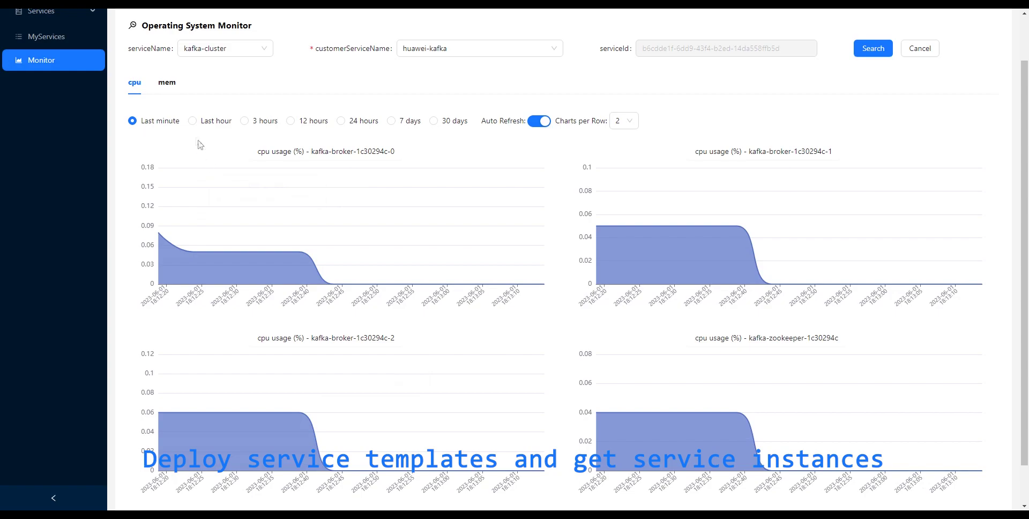
left_click(169, 85)
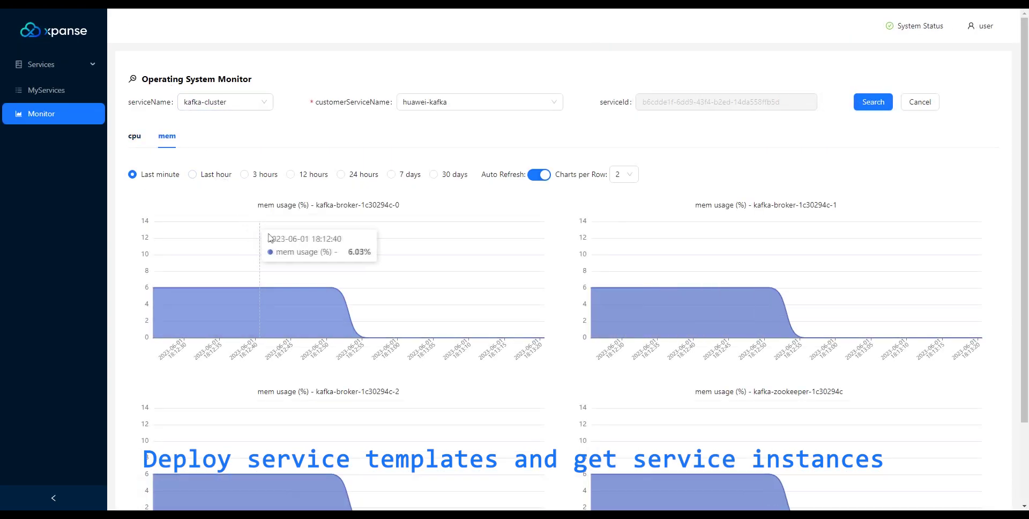
scroll(274, 237, "down", 1)
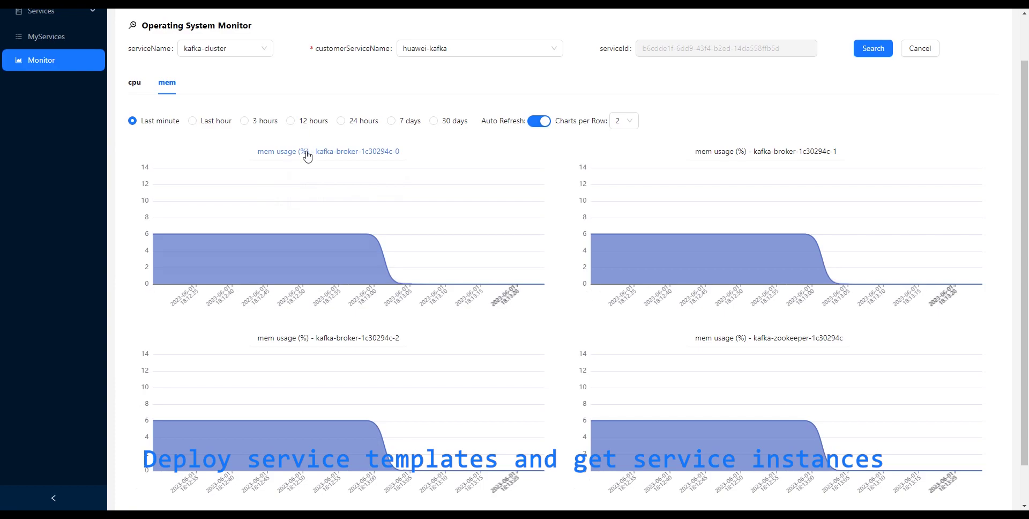
mouse_move(308, 154)
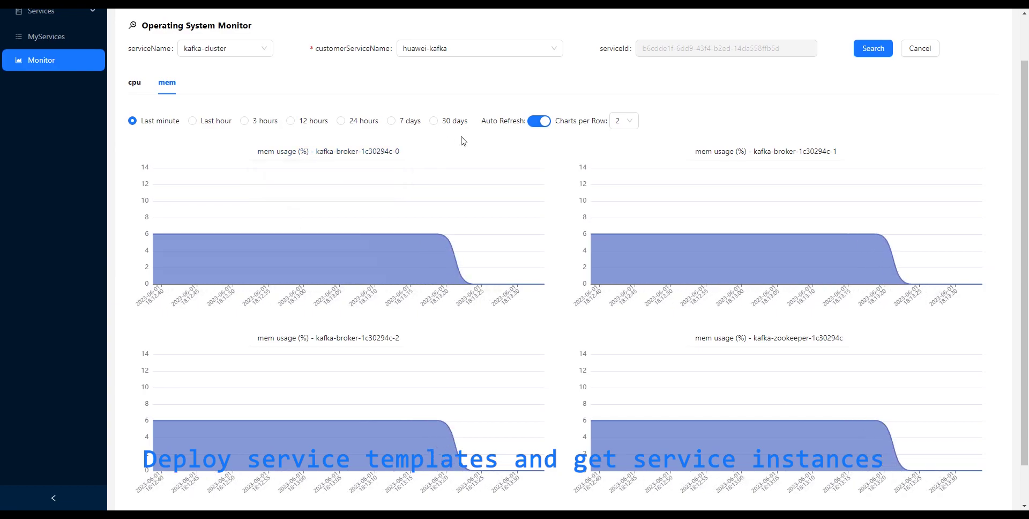
left_click(538, 122)
Step: Change the monitored customer service to flexible-kafka and search for its metrics
left_click(504, 50)
left_click(437, 87)
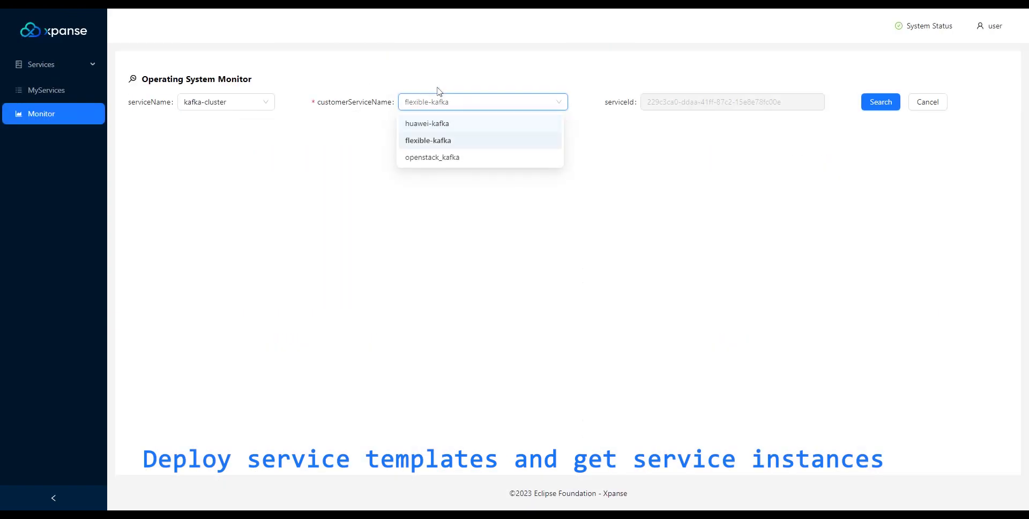
left_click(878, 102)
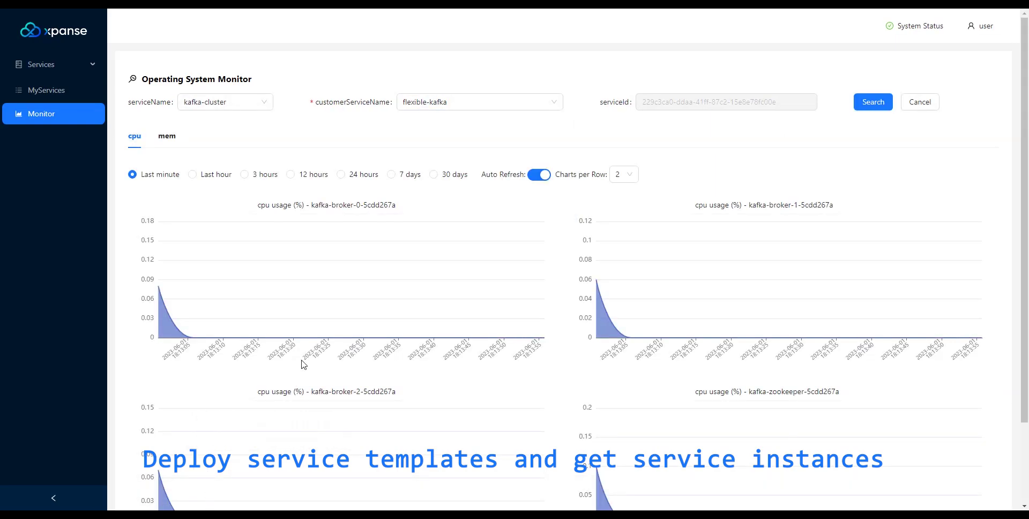
Step: Examine the CPU and memory usage charts of the flexible-kafka broker and zookeeper nodes for the last minute
scroll(304, 367, "down", 1)
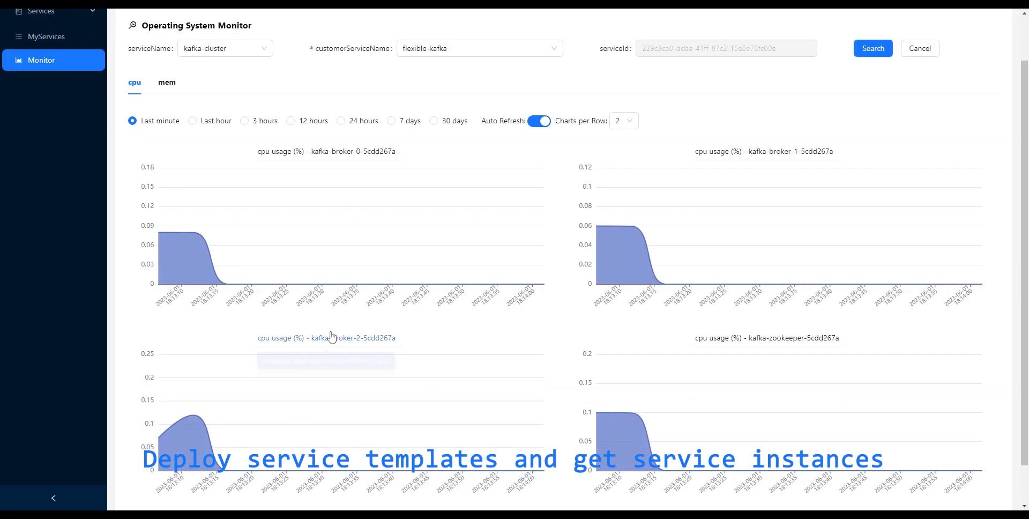
mouse_move(335, 334)
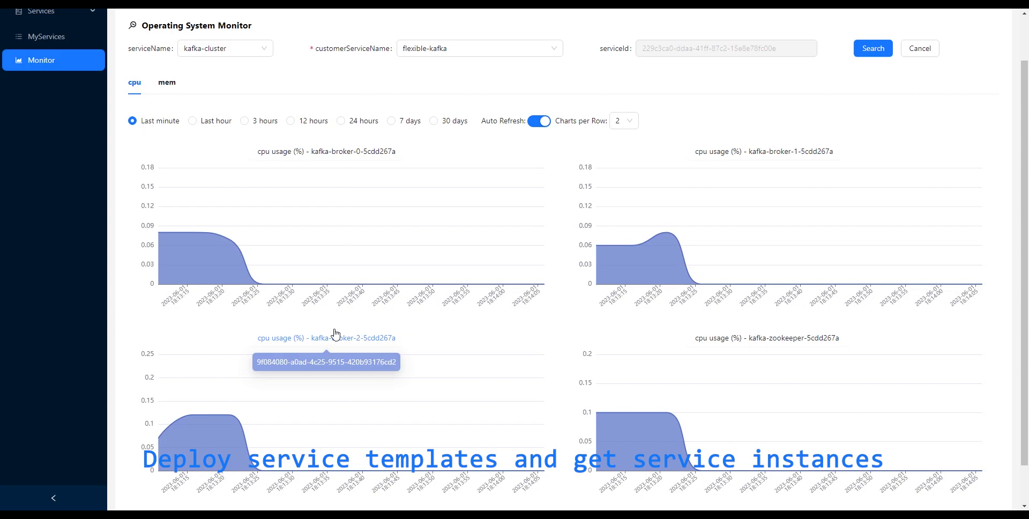
mouse_move(289, 201)
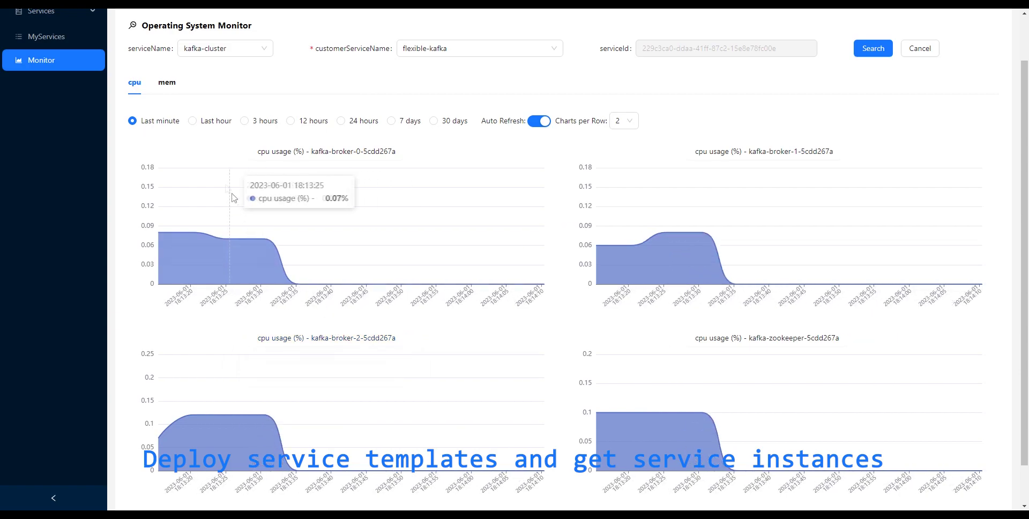
scroll(172, 92, "up", 1)
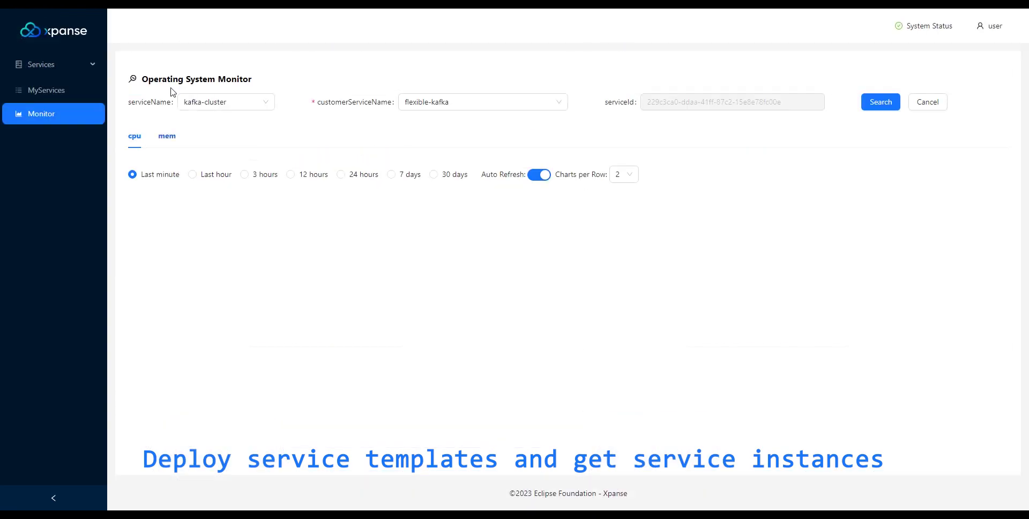
mouse_move(294, 294)
scroll(293, 292, "down", 1)
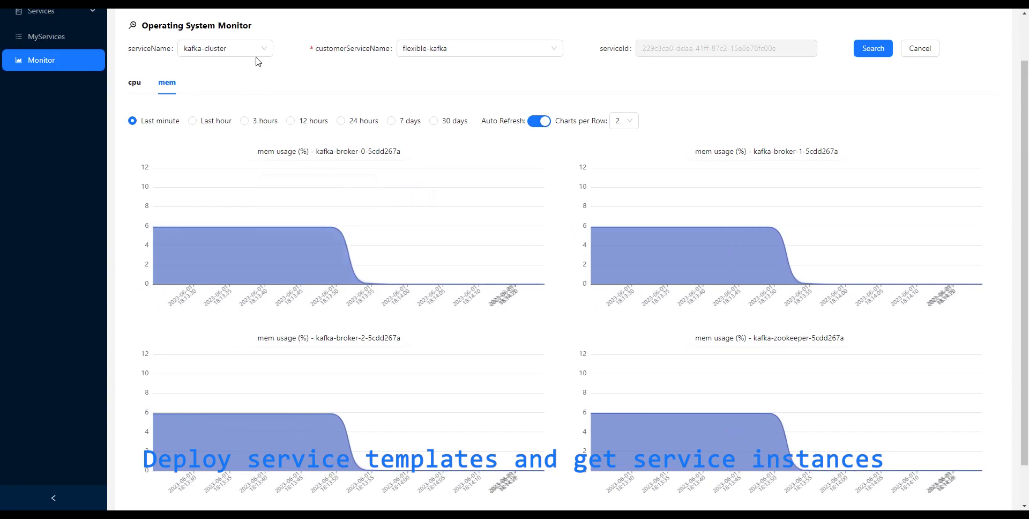
Step: Search the monitoring metrics of the openstack_kafka service and examine the CPU usage charts of its nodes
left_click(454, 54)
left_click(443, 107)
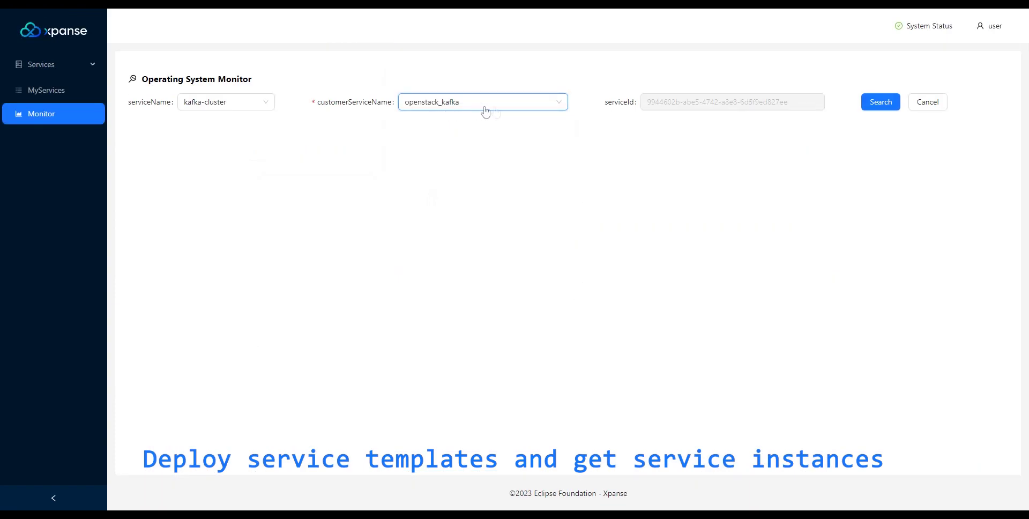
left_click(879, 102)
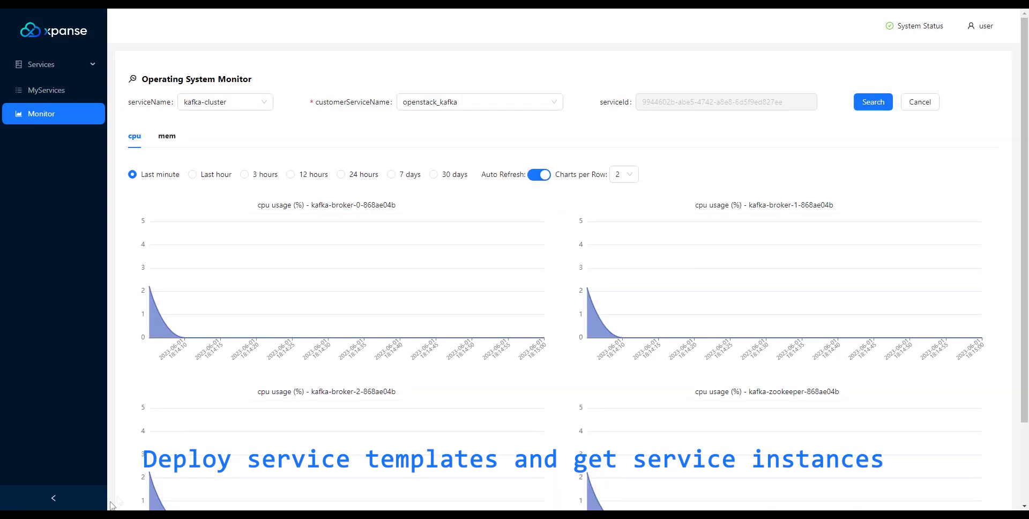
scroll(225, 435, "down", 1)
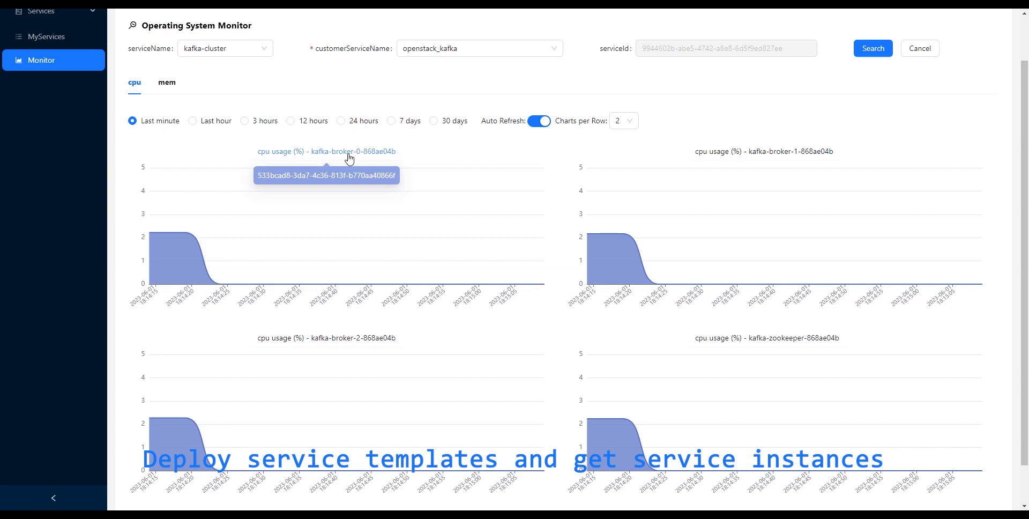
Step: Examine the memory usage charts of the openstack_kafka broker and zookeeper nodes for the last minute
left_click(171, 92)
scroll(330, 236, "down", 1)
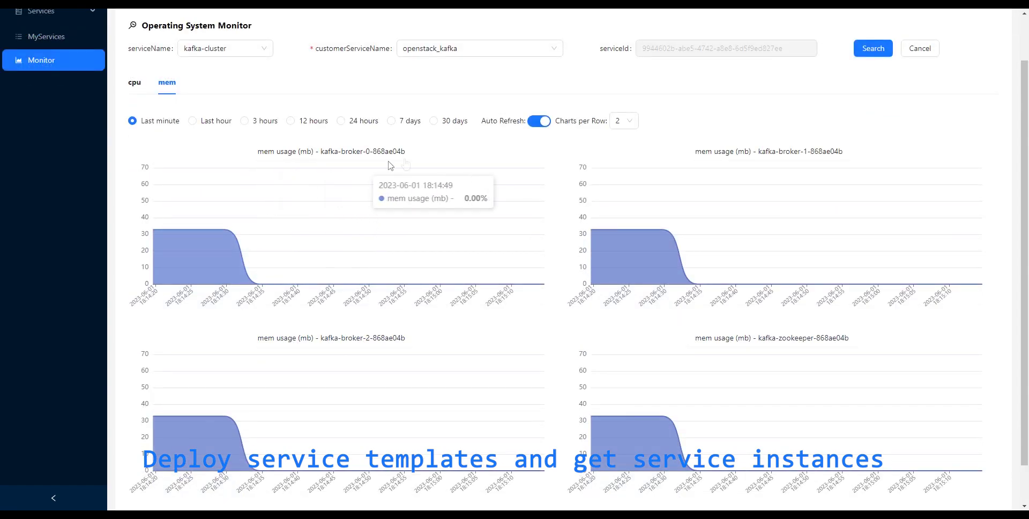
mouse_move(752, 156)
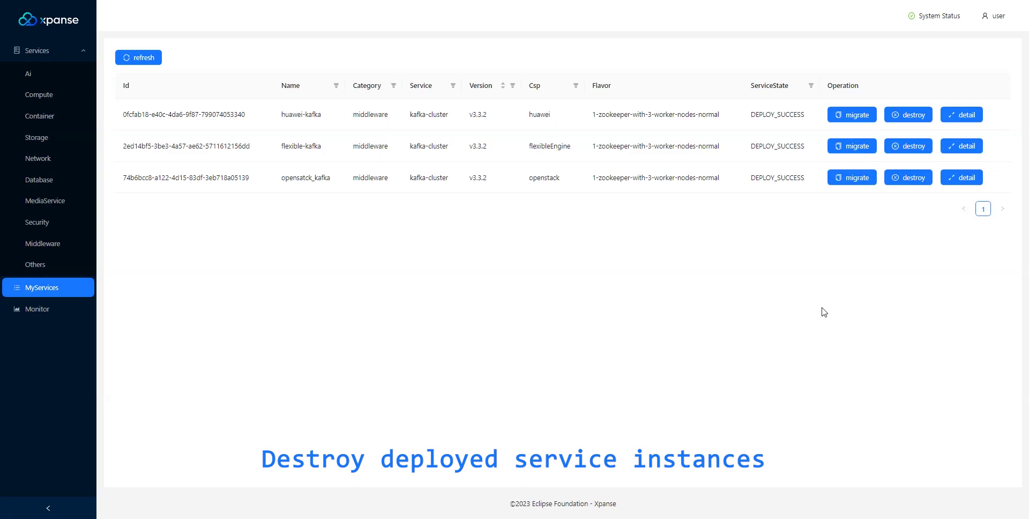
Step: Destroy the deployed Kafka service running on OpenStack
left_click(923, 183)
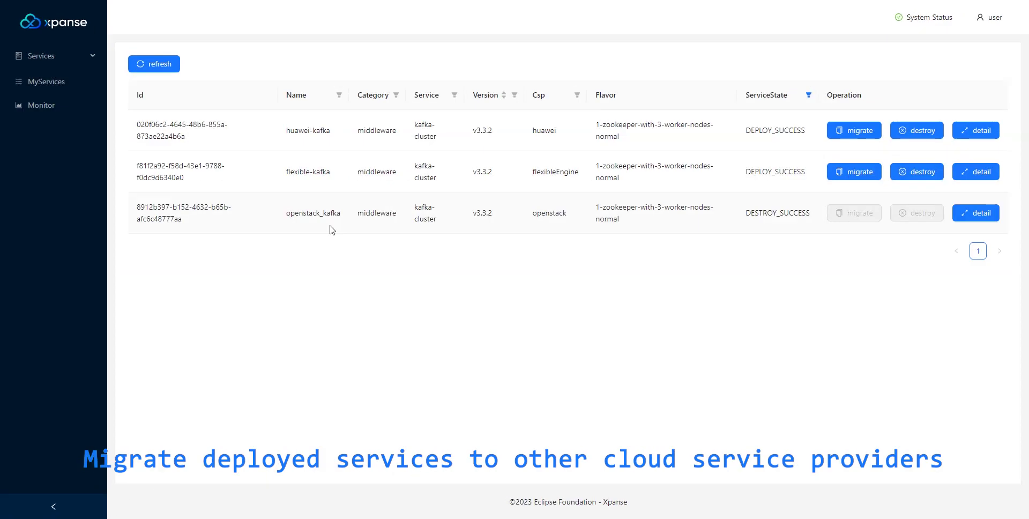
Step: Start migrating flexible-kafka, accepting Huawei, region cn-southwest-2 and flavor 1-zookeeper-with-3-worker-nodes-normal as the destination
left_click(867, 180)
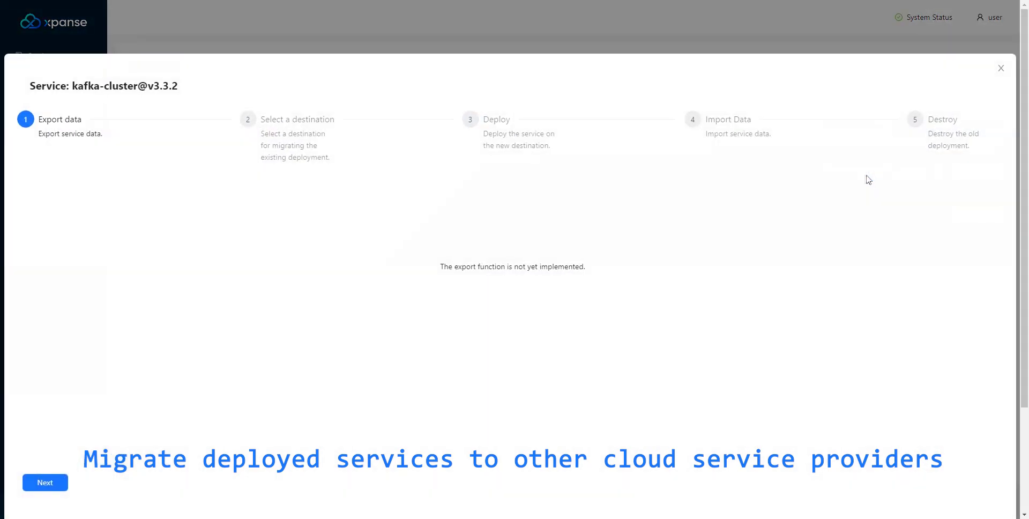
left_click(47, 483)
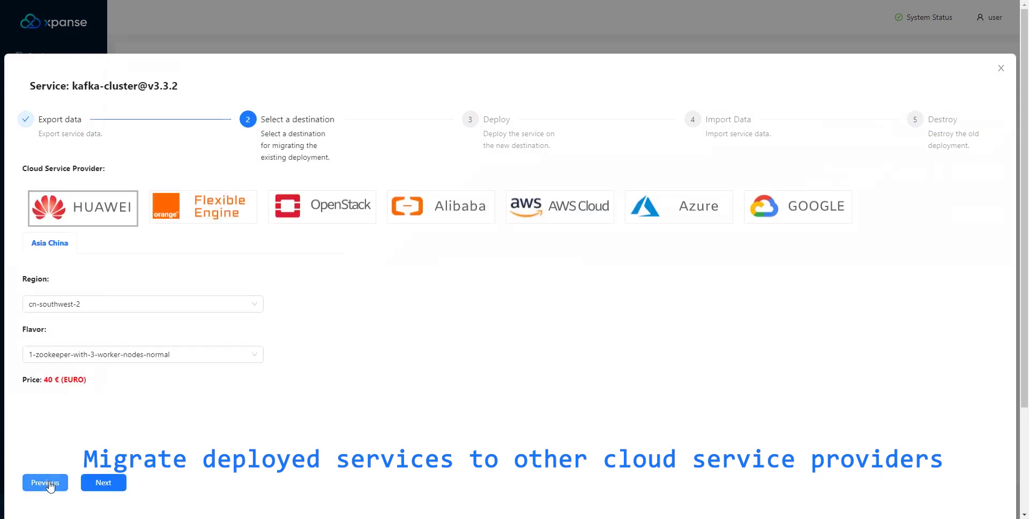
left_click(99, 488)
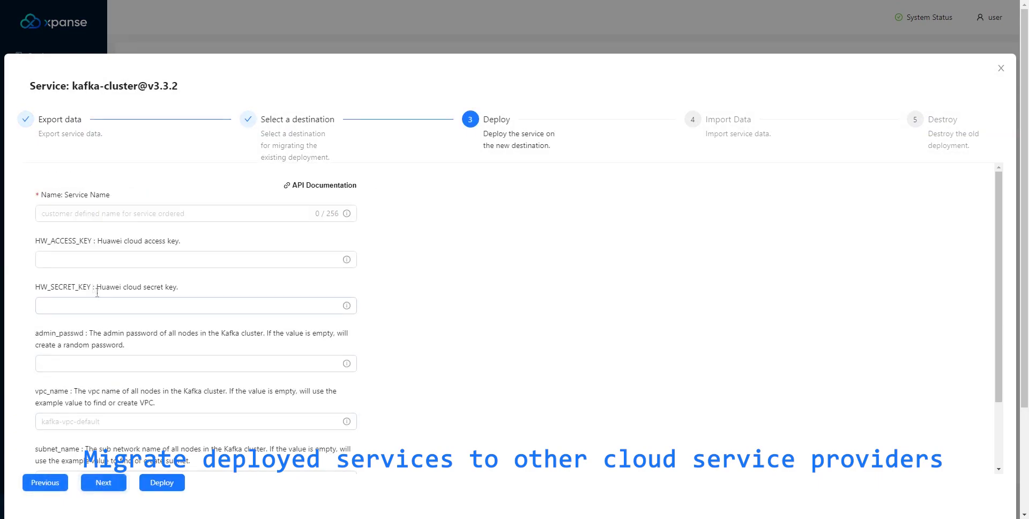
Step: Name the migrated service flexible-migrate-huawei-kafka and deploy it on the new destination
left_click(60, 210)
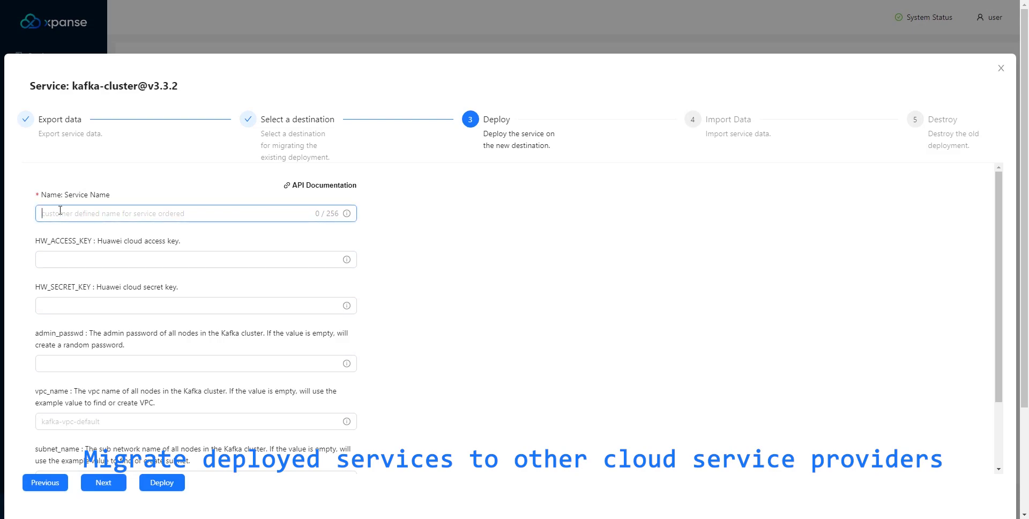
type("flex")
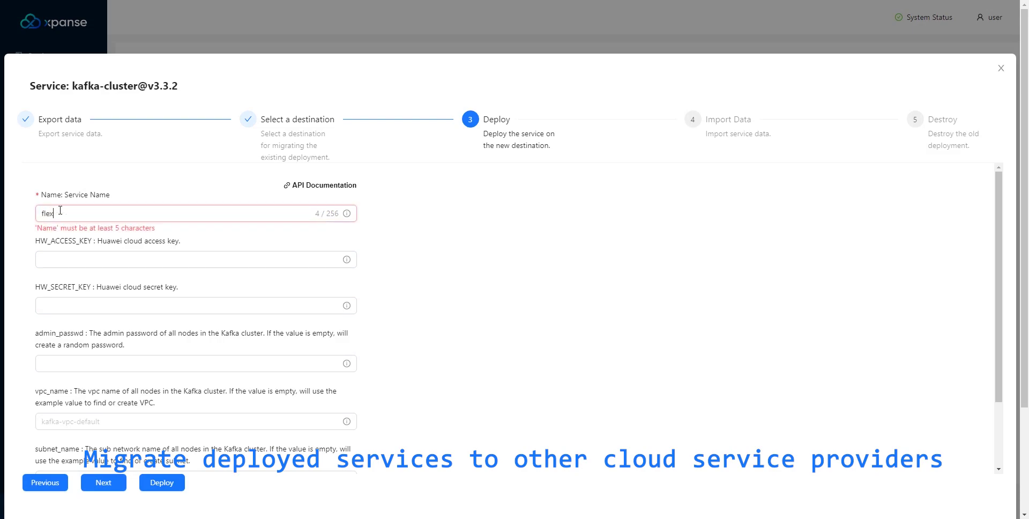
type("ible-migrate-huawei")
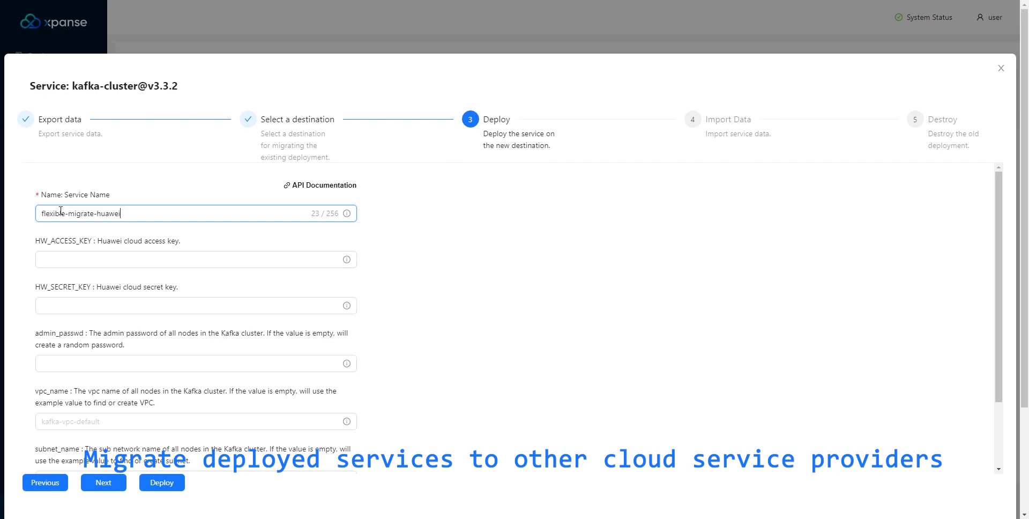
type("-kad")
key("BackSpace")
type("fka")
left_click(157, 479)
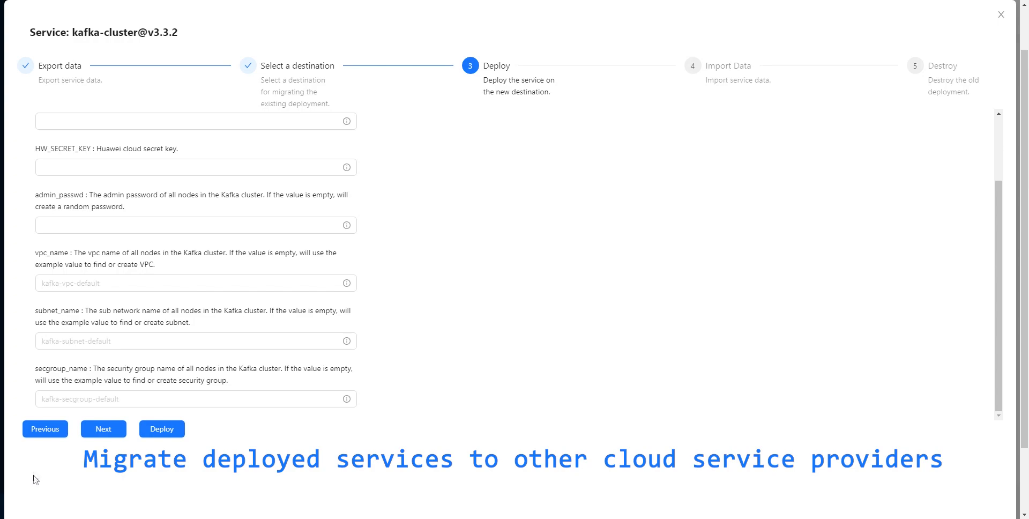
Step: Continue past the data import stage, destroy the old flexible-kafka deployment and close the migration wizard
left_click(108, 434)
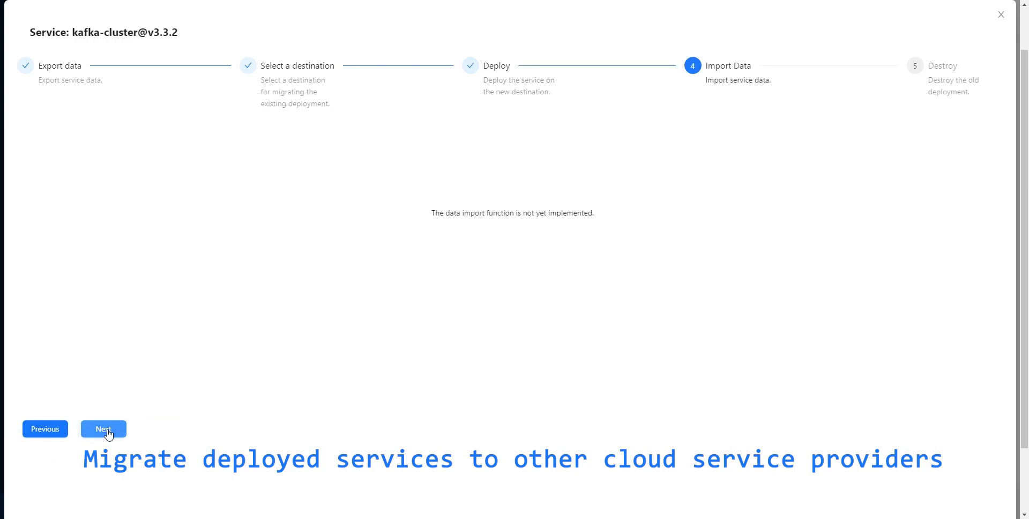
left_click(108, 434)
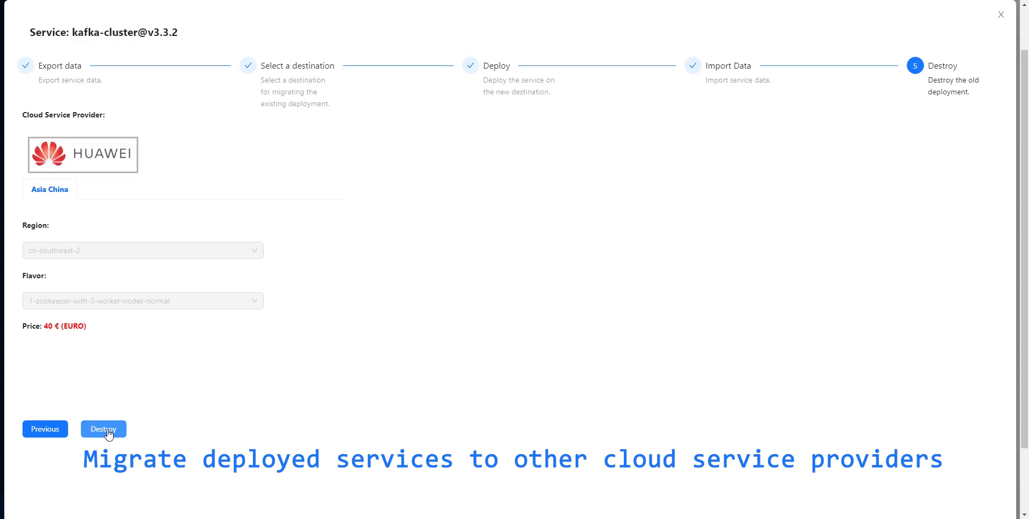
left_click(109, 434)
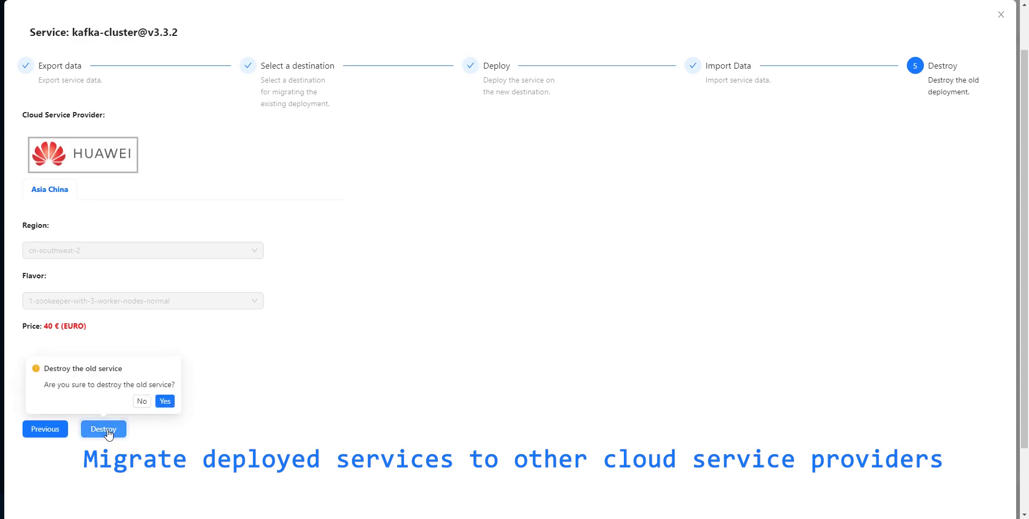
left_click(165, 401)
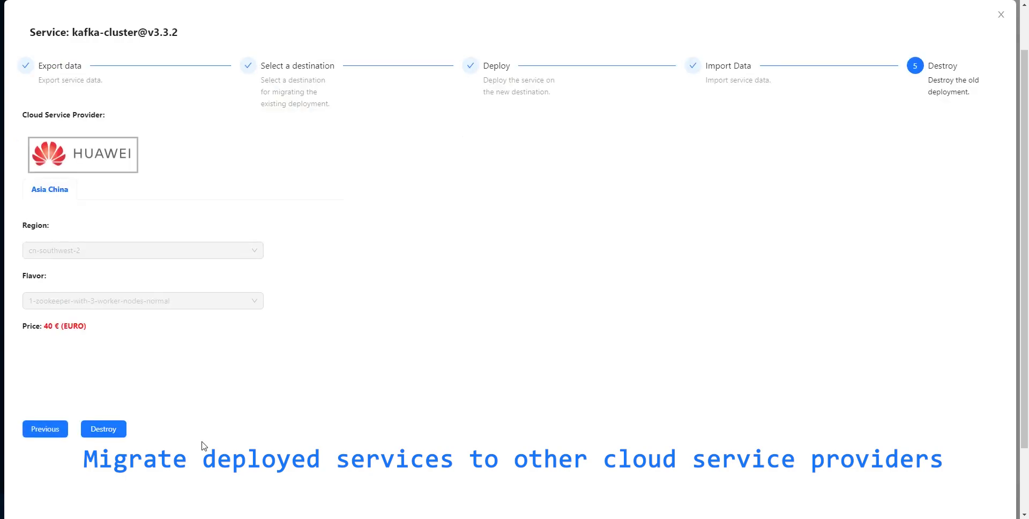
left_click(1001, 15)
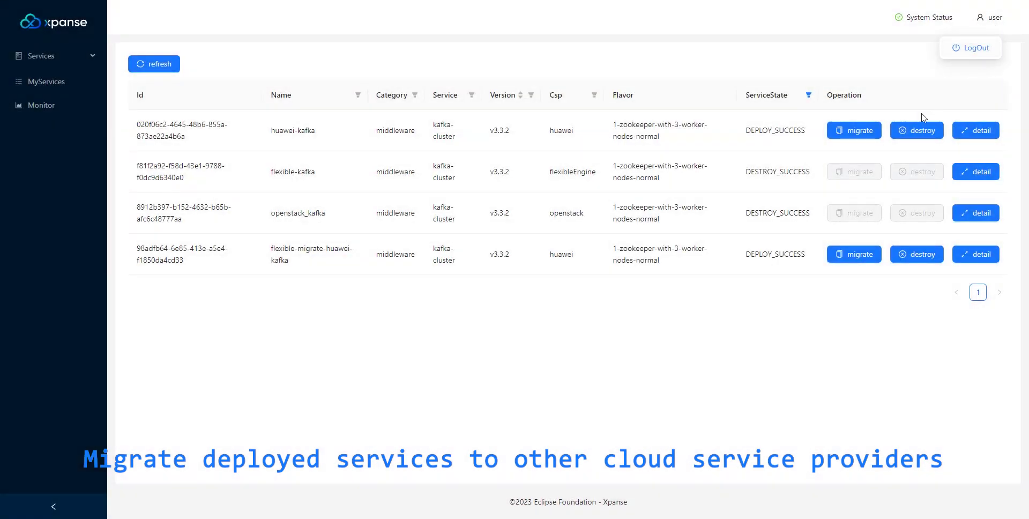